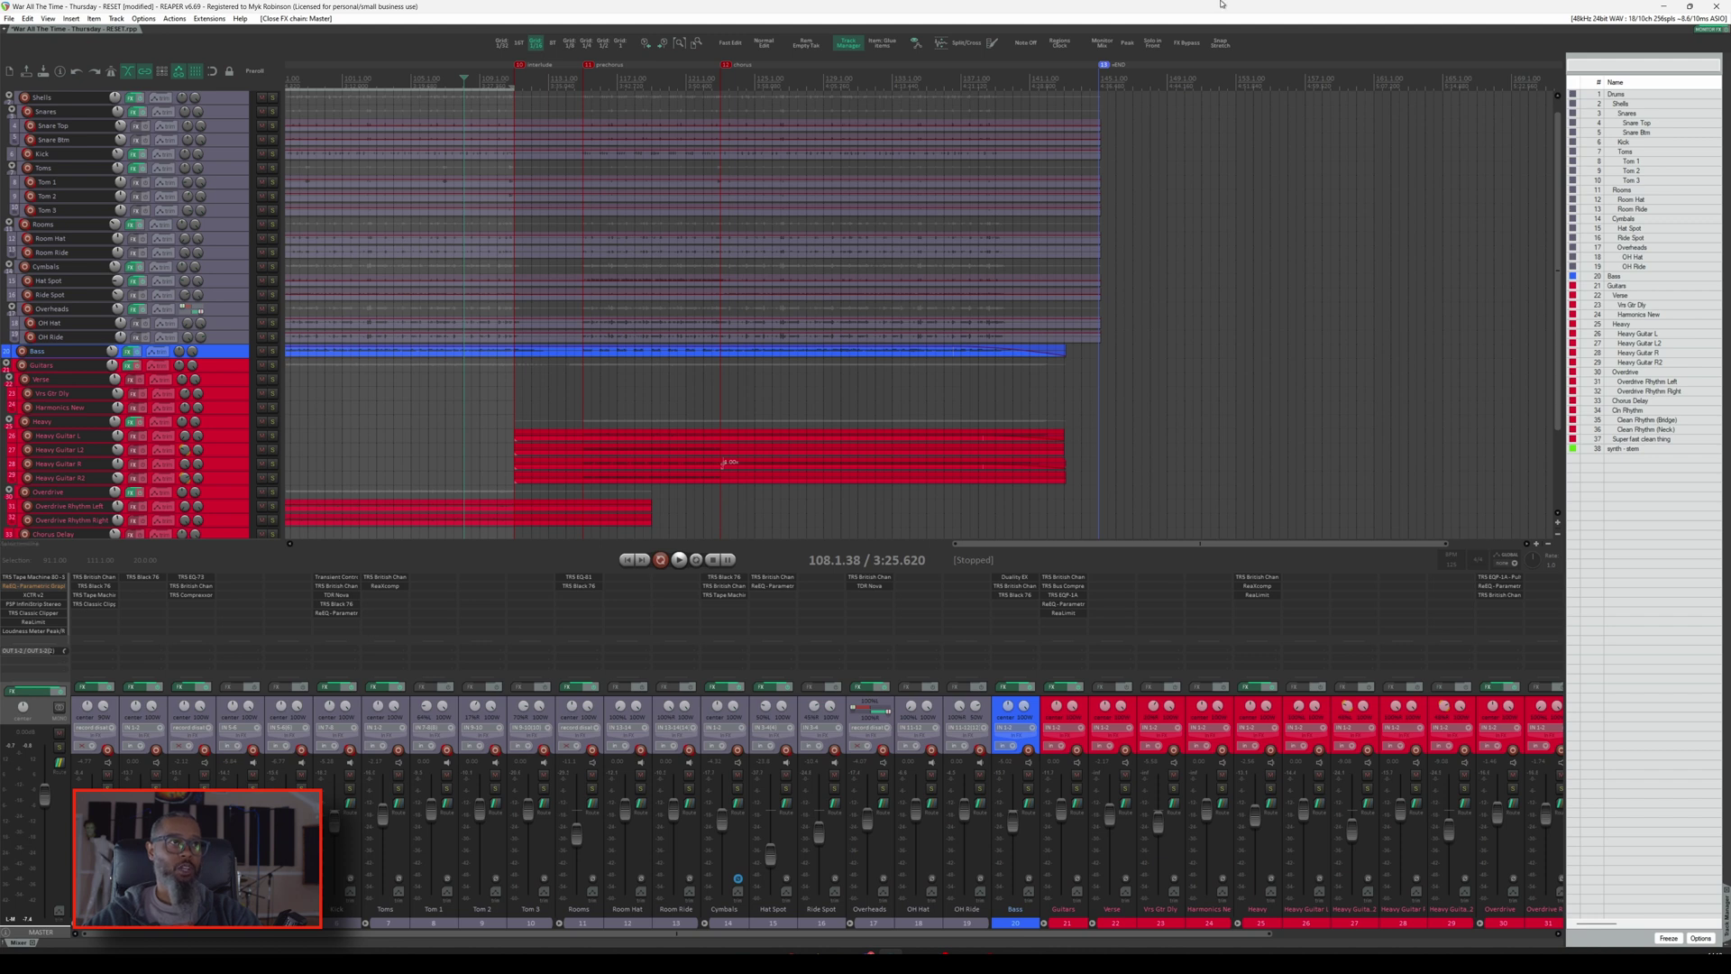
Play the mix from the cursor at bar 108 into the chorus and stop playback.
key("space")
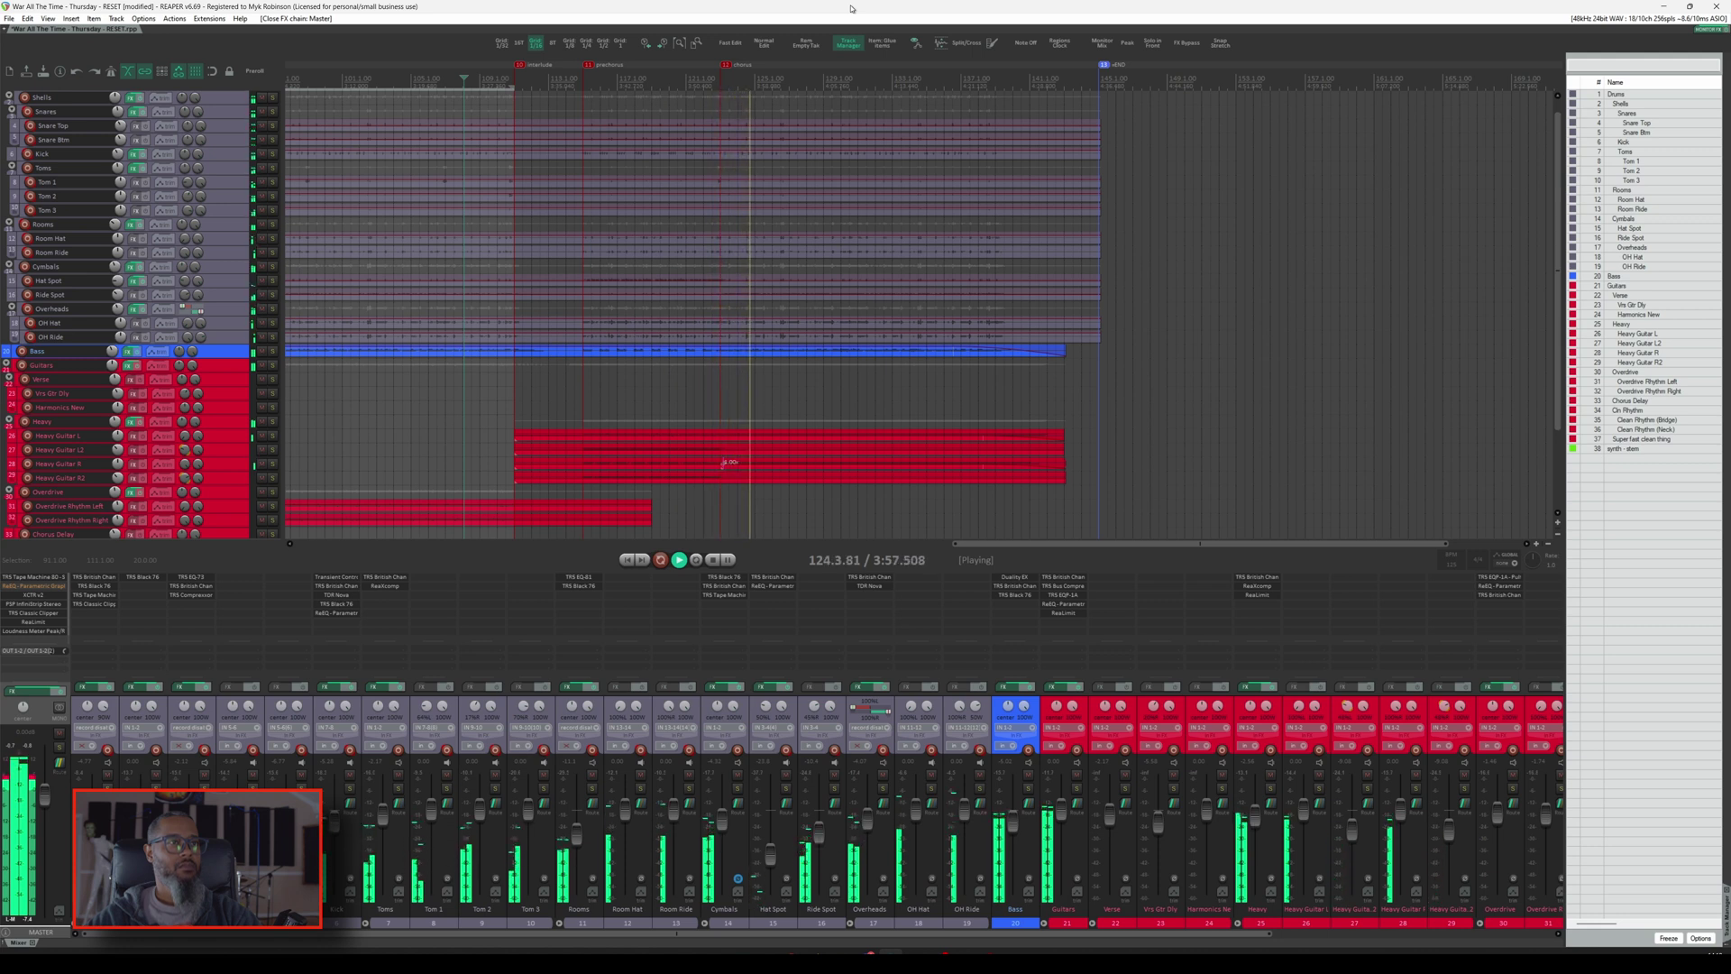
key("space")
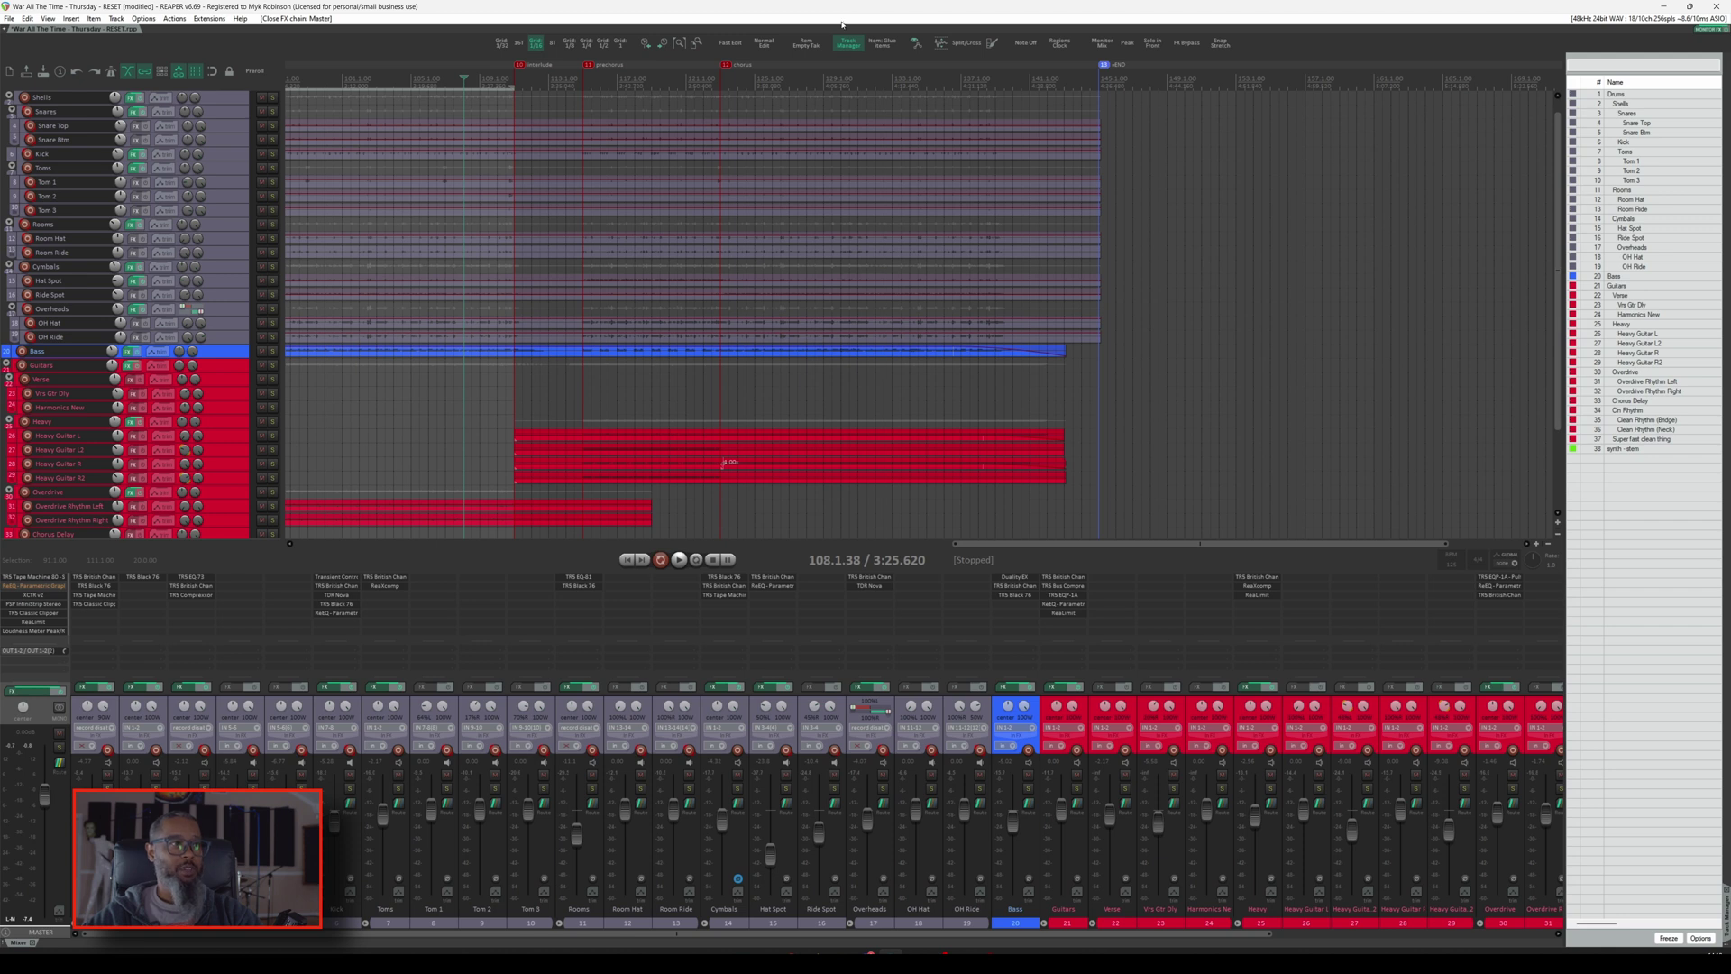
Open XCTR v2 on the master track, examine the saturation types offered for its high mids band, and close the plugin.
double_click(40, 597)
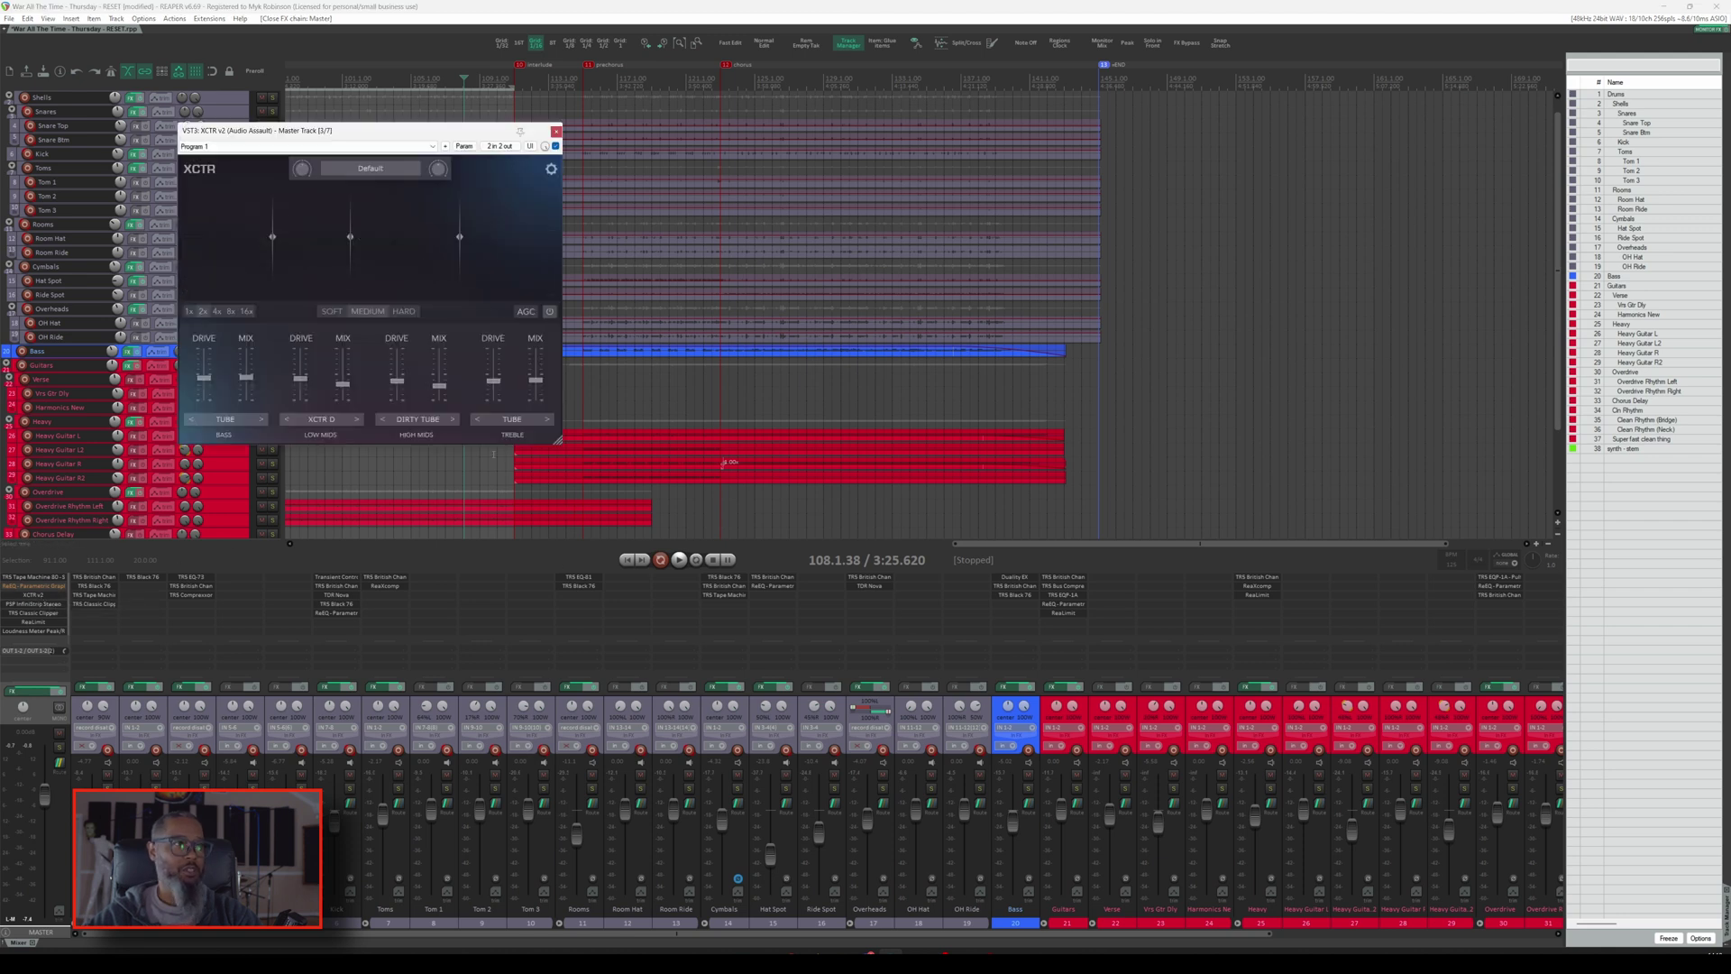
left_click(439, 418)
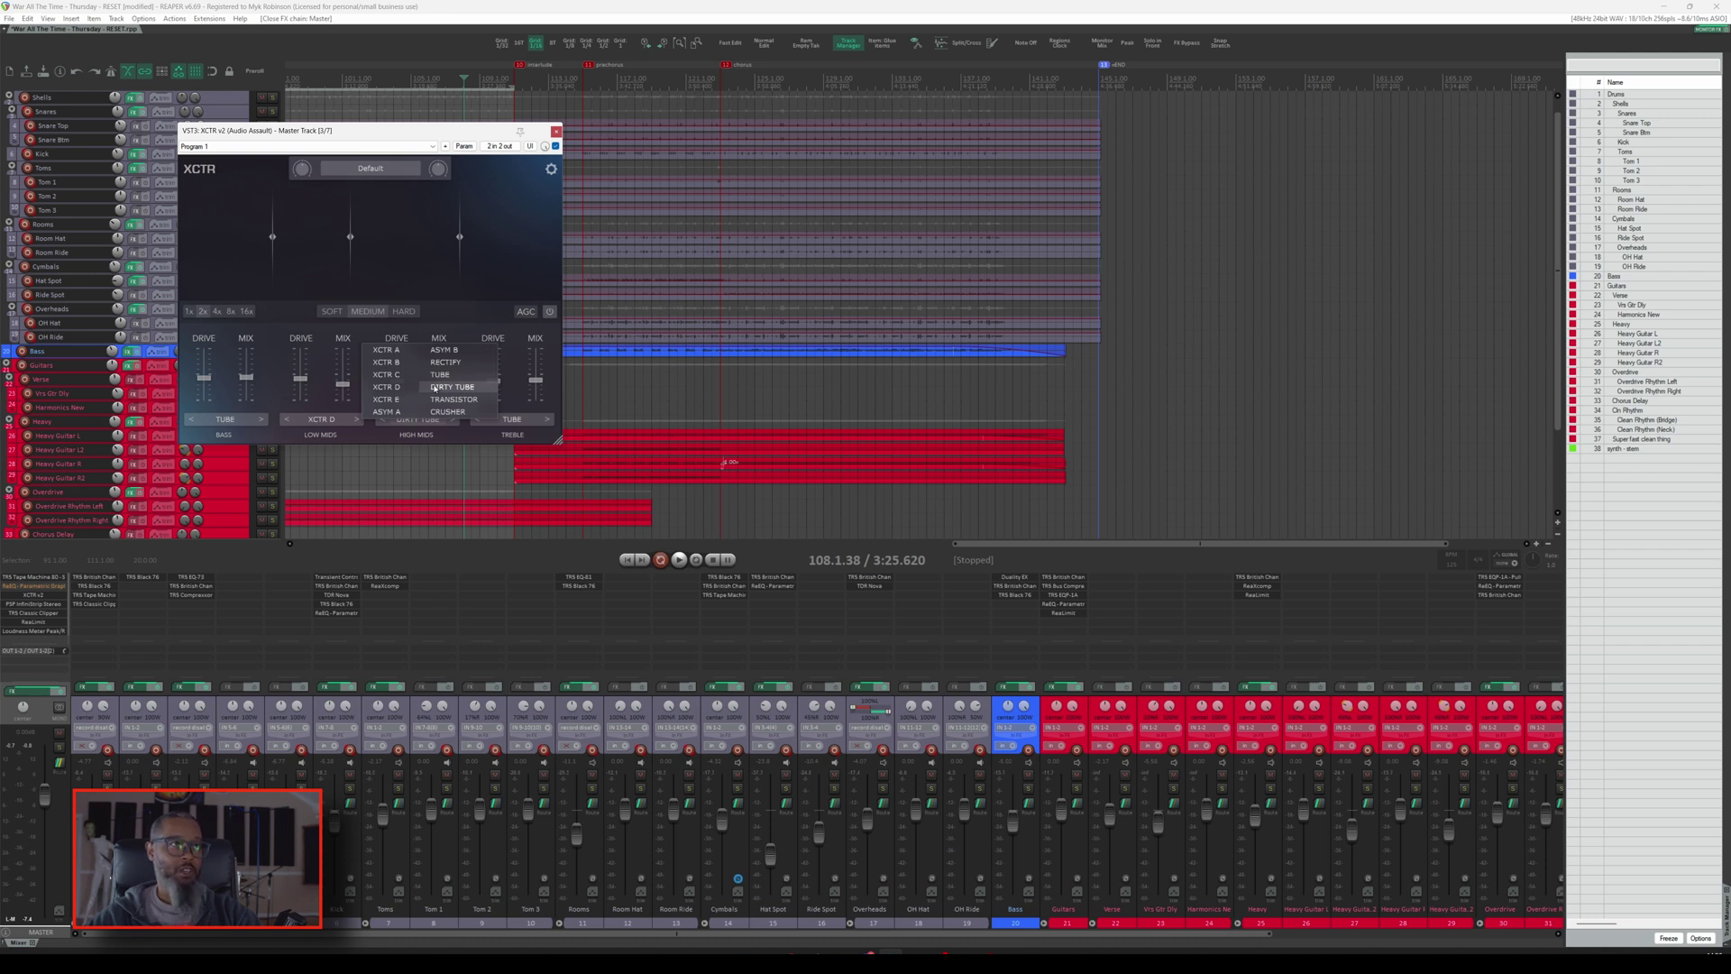
left_click(557, 132)
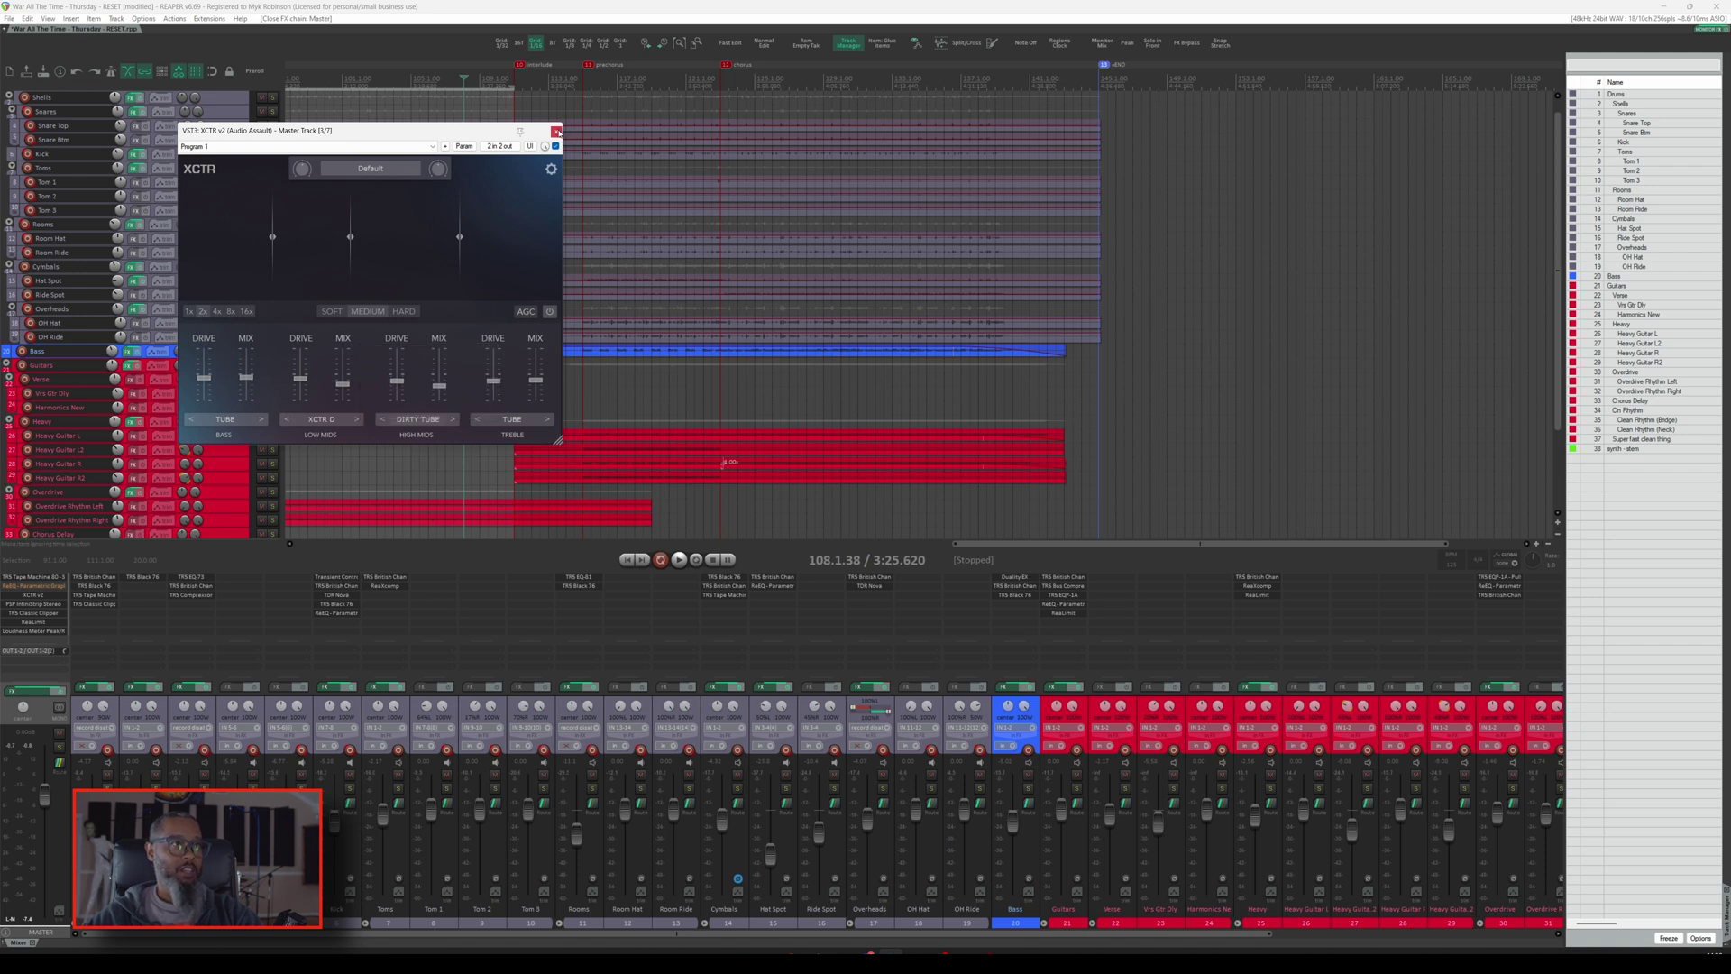
left_click(557, 133)
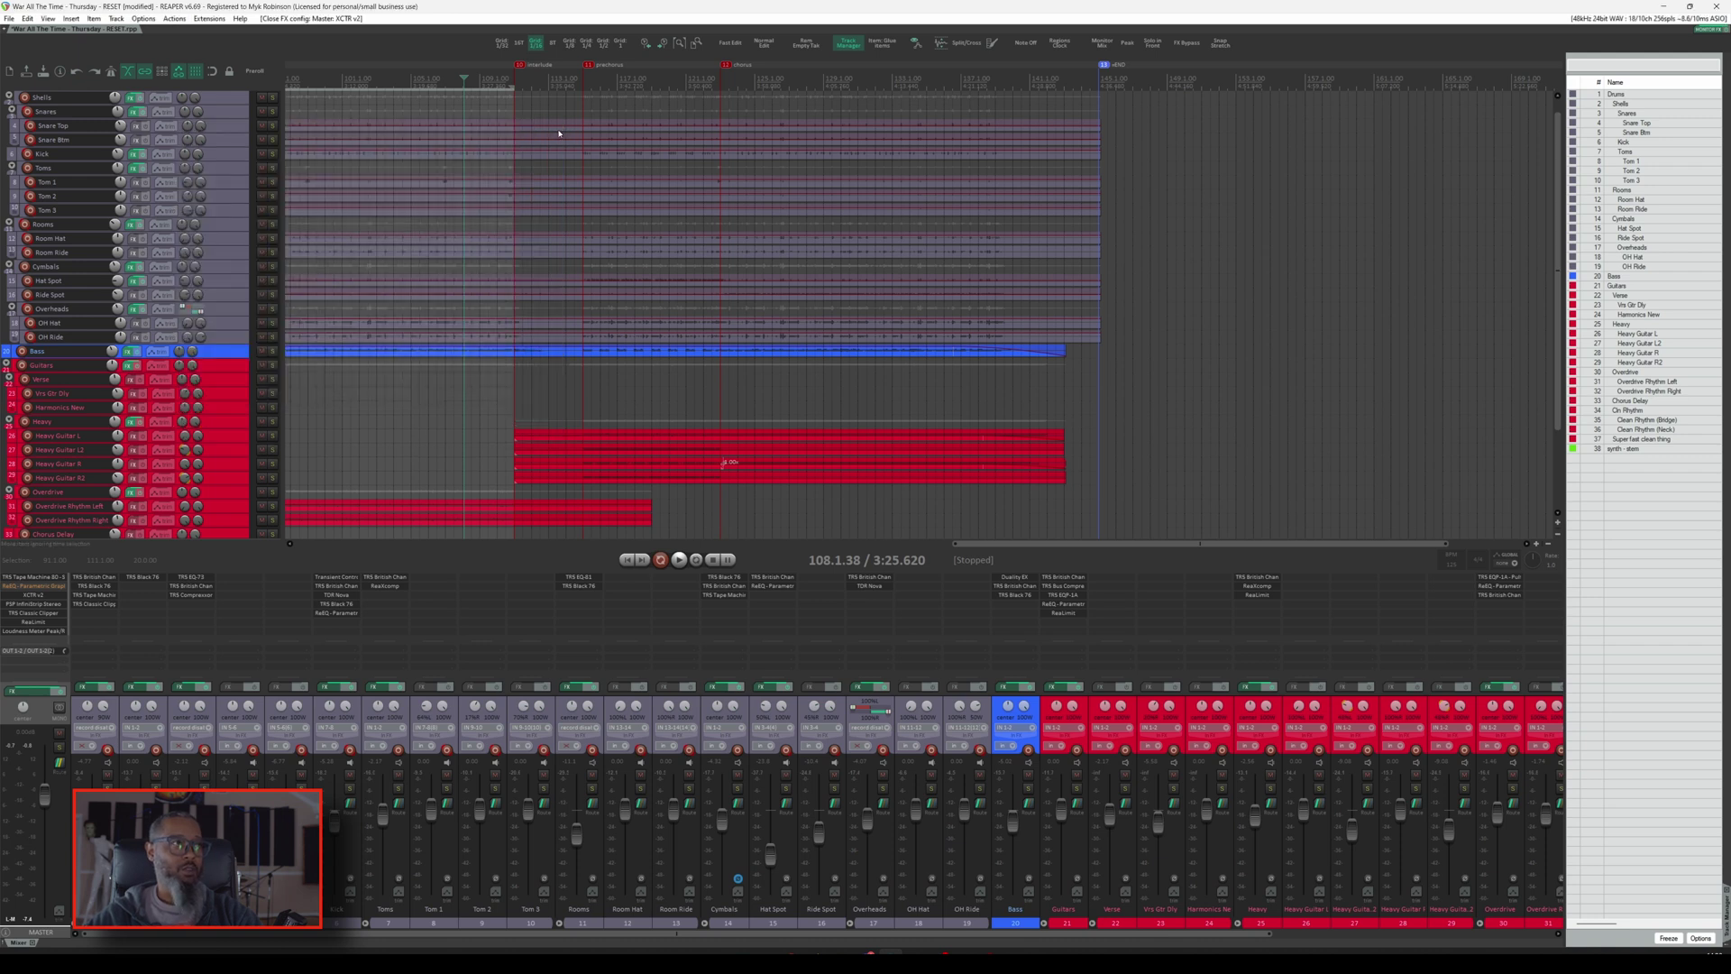
Open the Performance Meter to examine the CPU use of each track's effects.
left_click(48, 18)
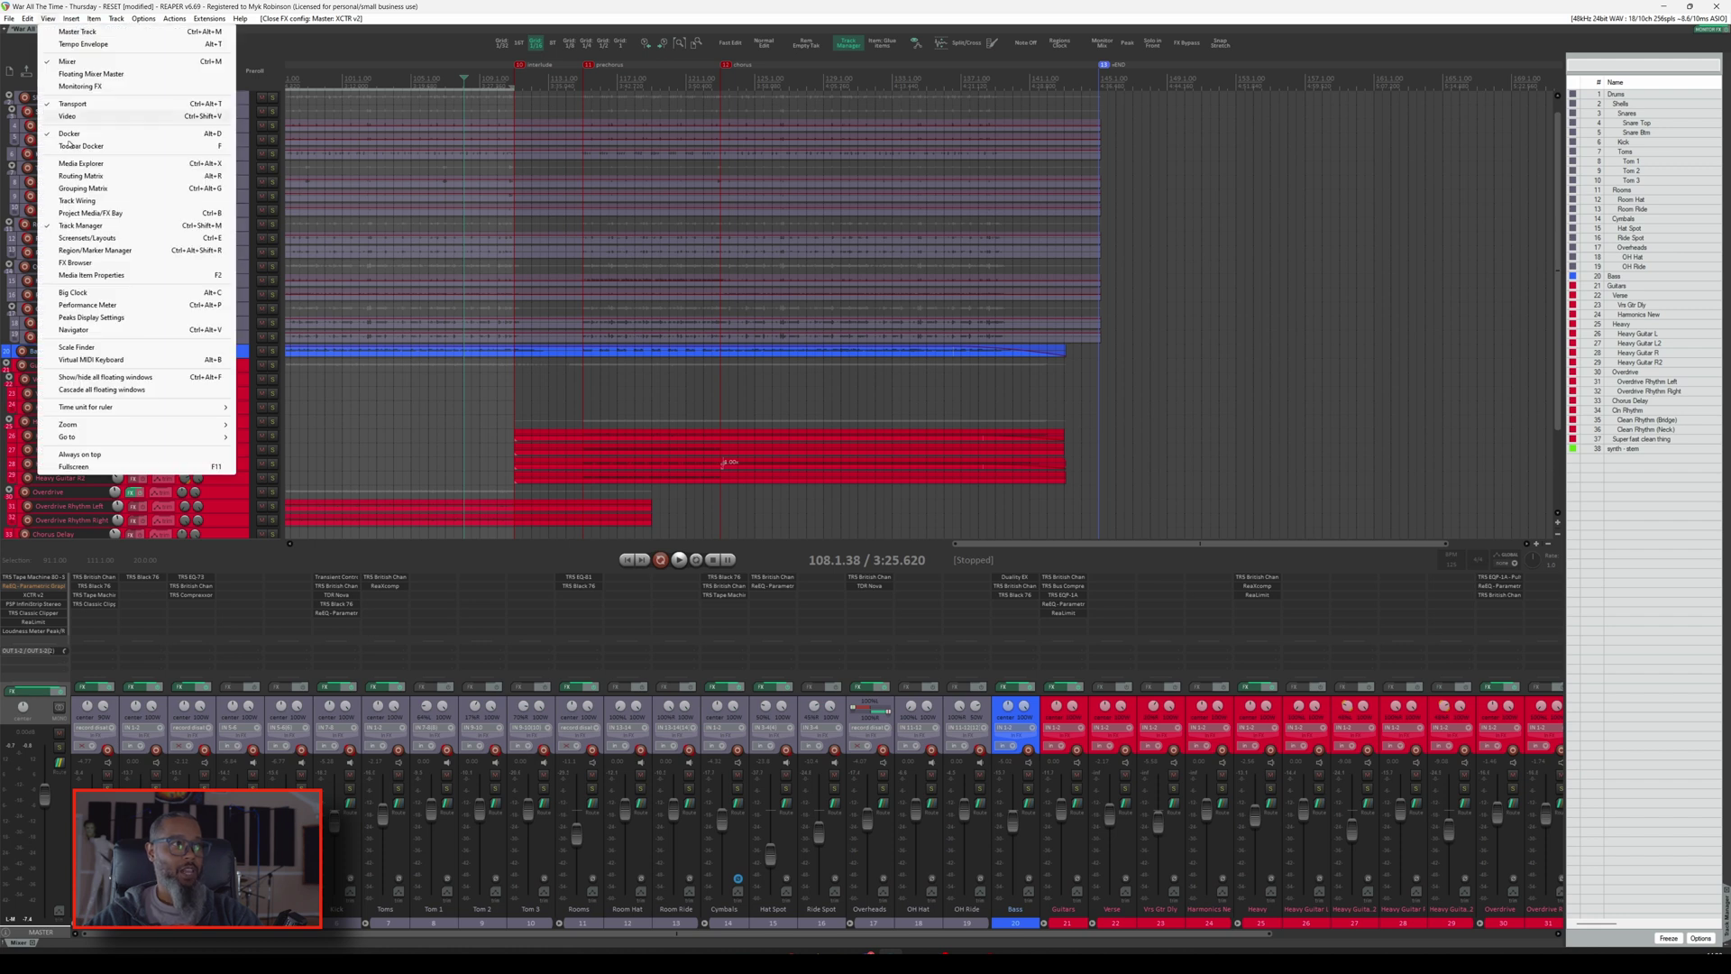
left_click(106, 305)
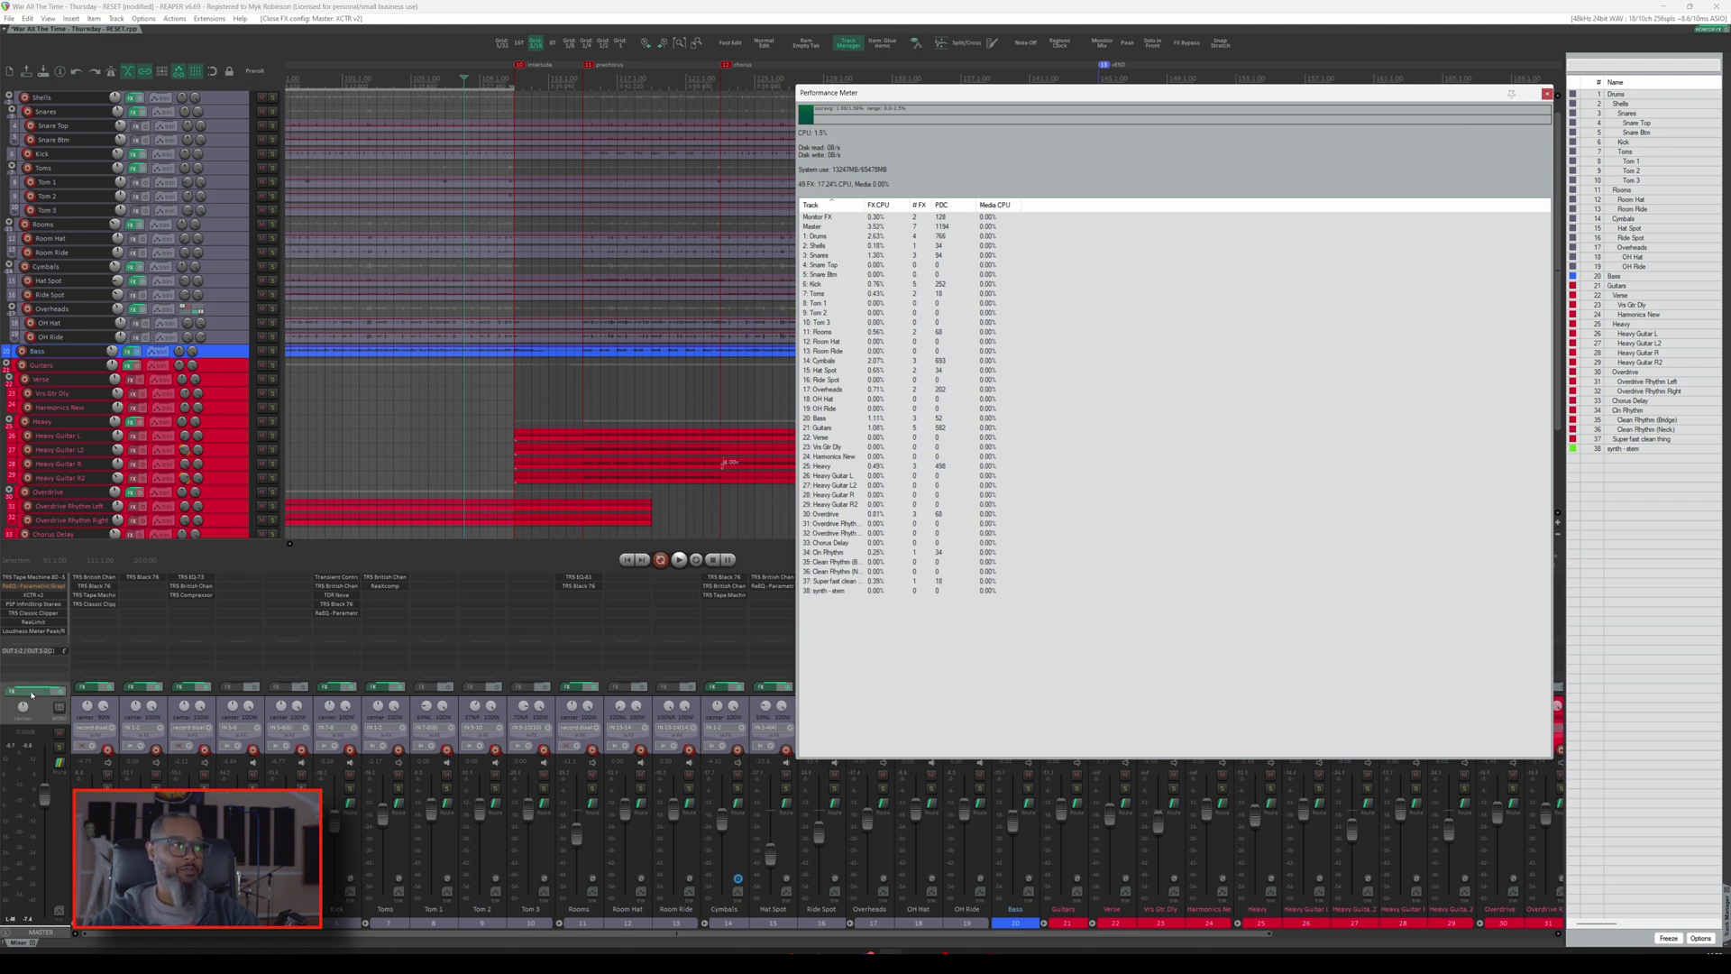
Open the master track's FX chain and go through its plugins to examine each one's interface and CPU use.
left_click(61, 692)
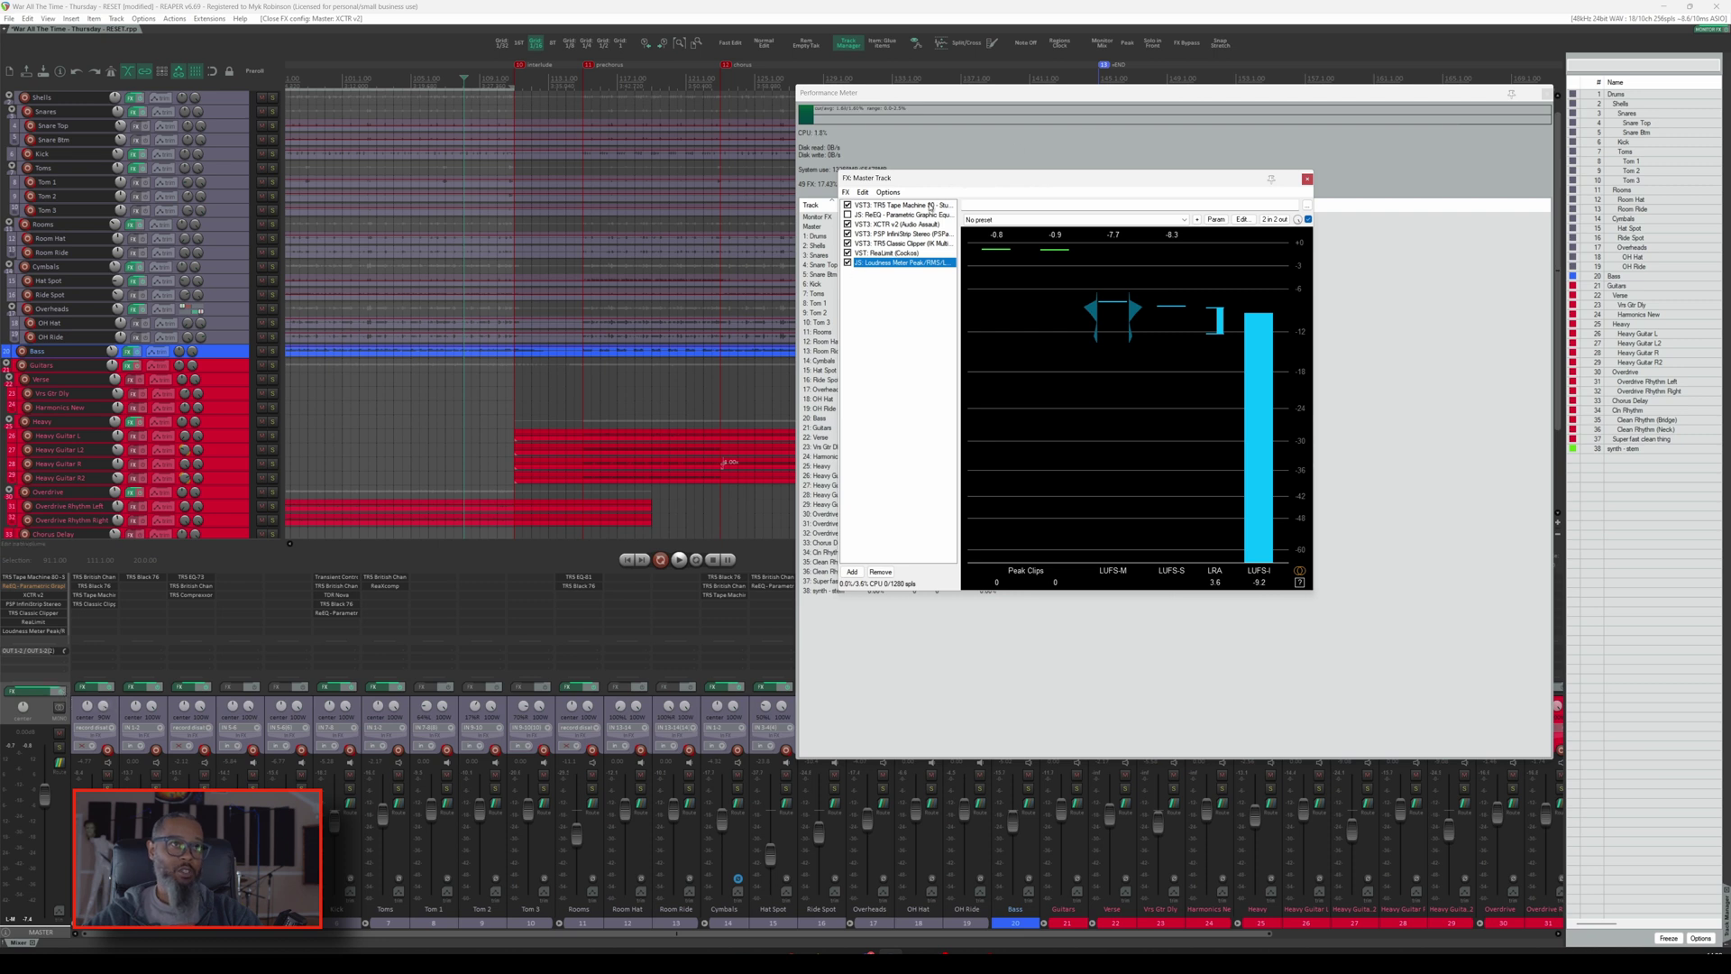
left_click(931, 207)
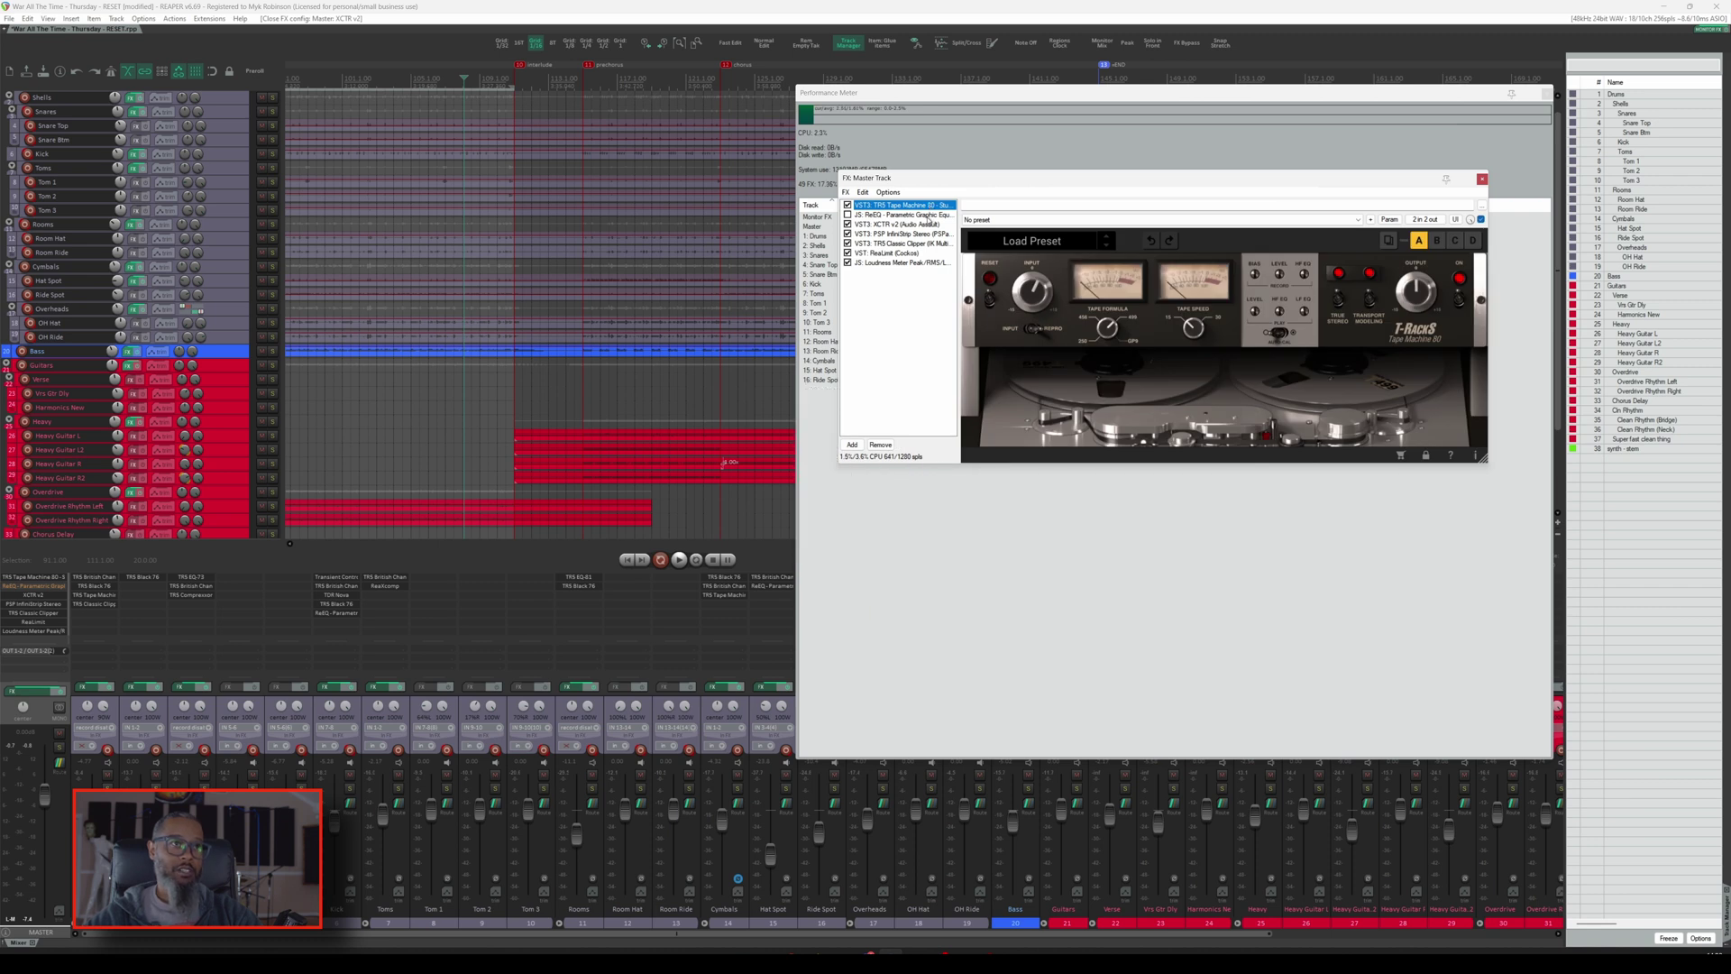
left_click(929, 216)
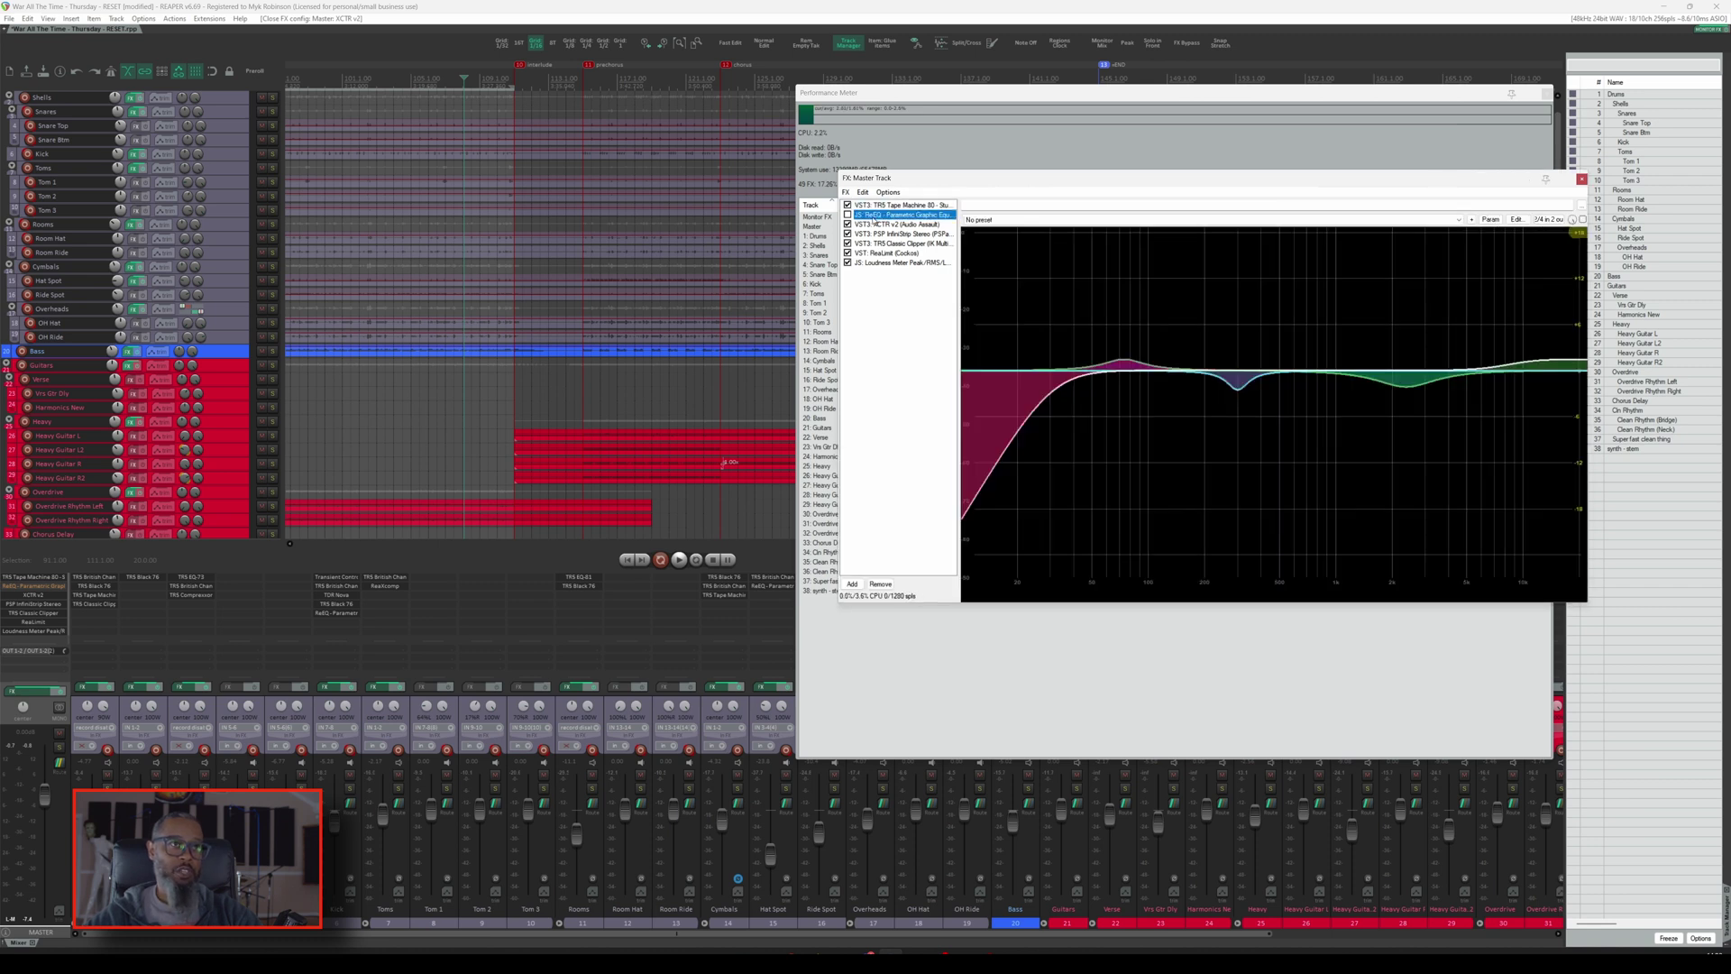
left_click(899, 224)
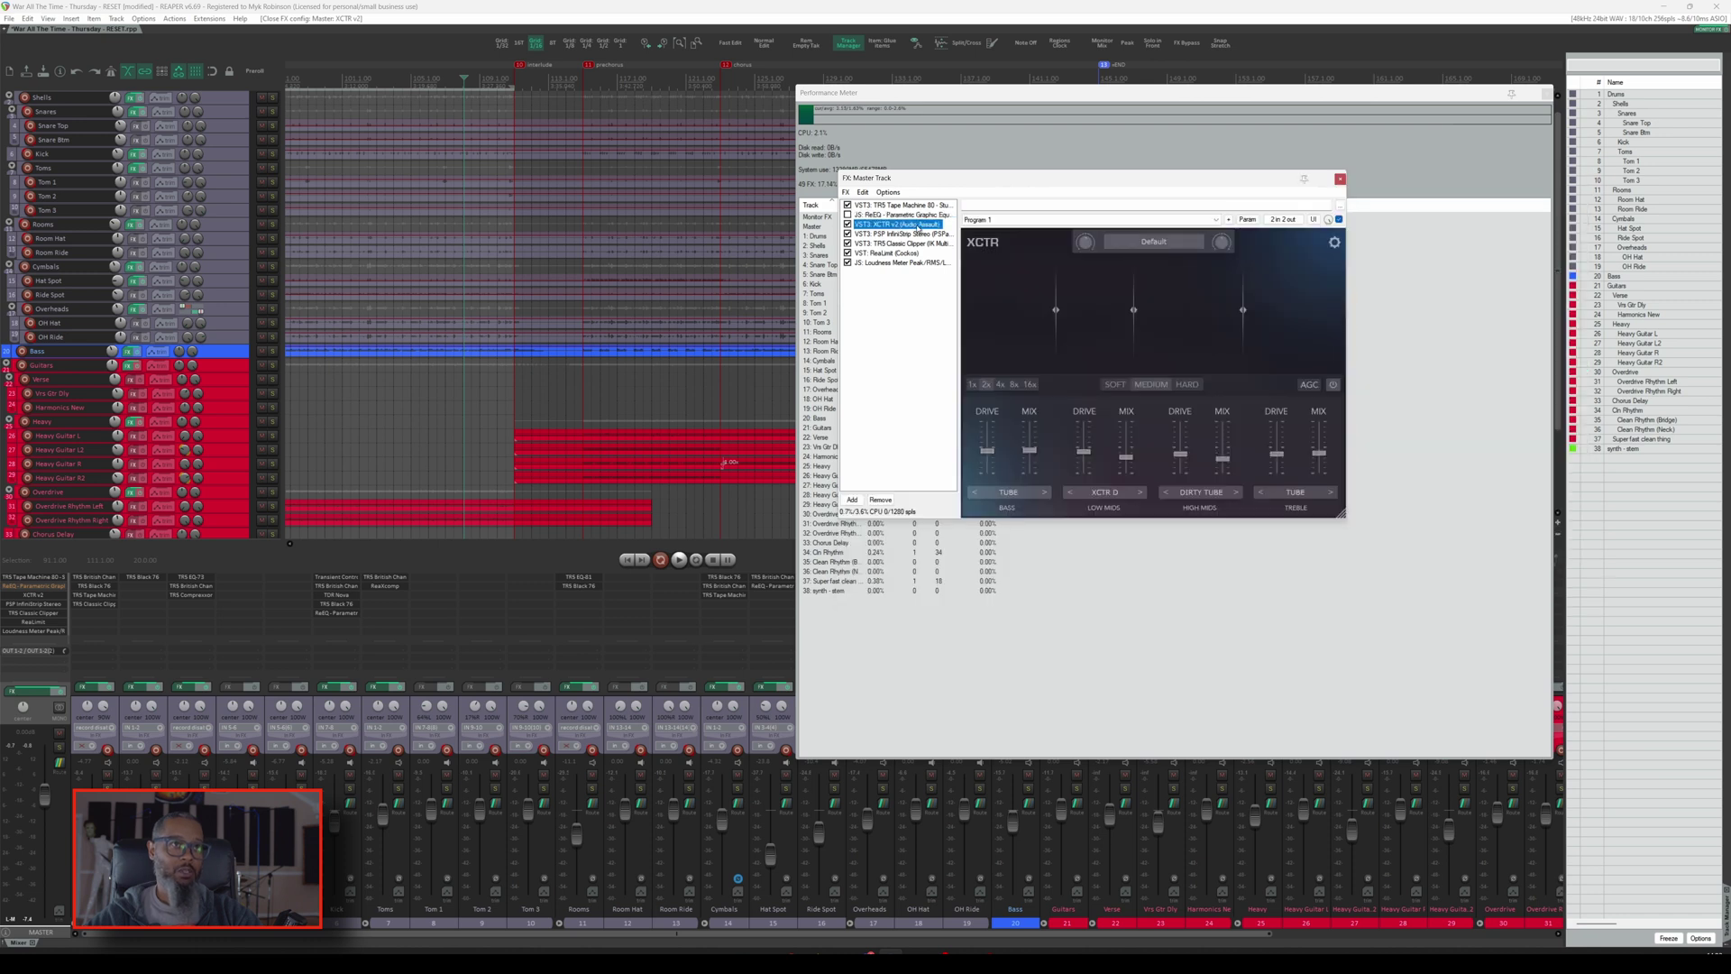
left_click(916, 235)
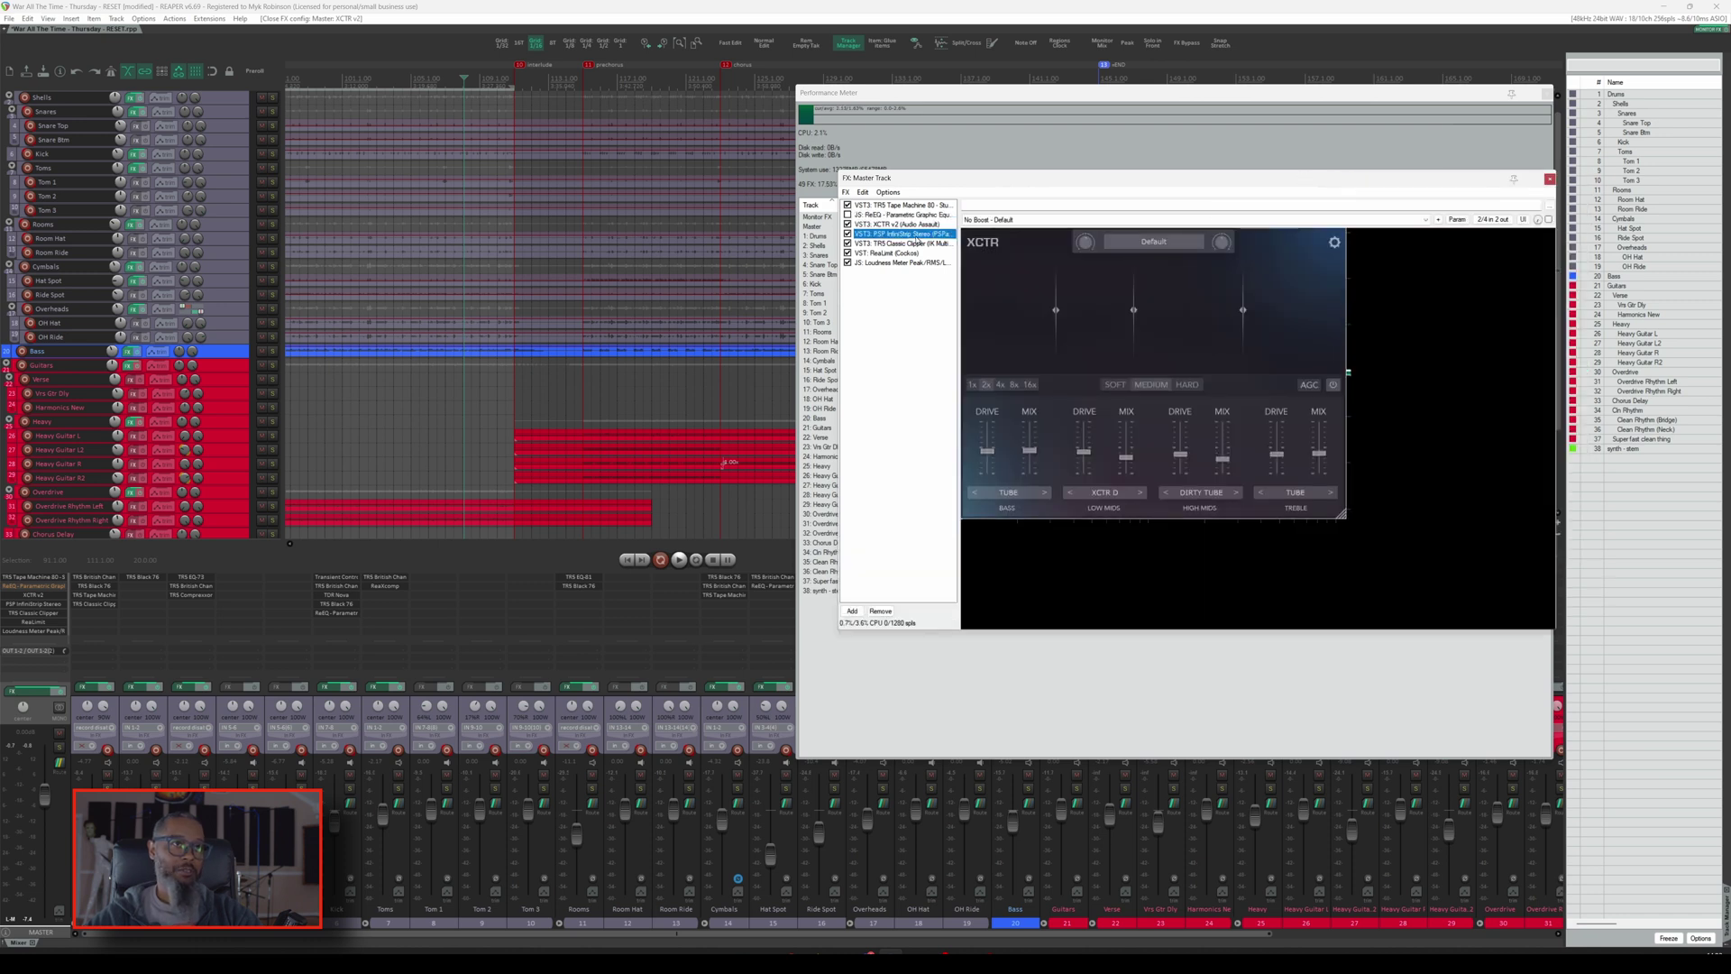
left_click(918, 244)
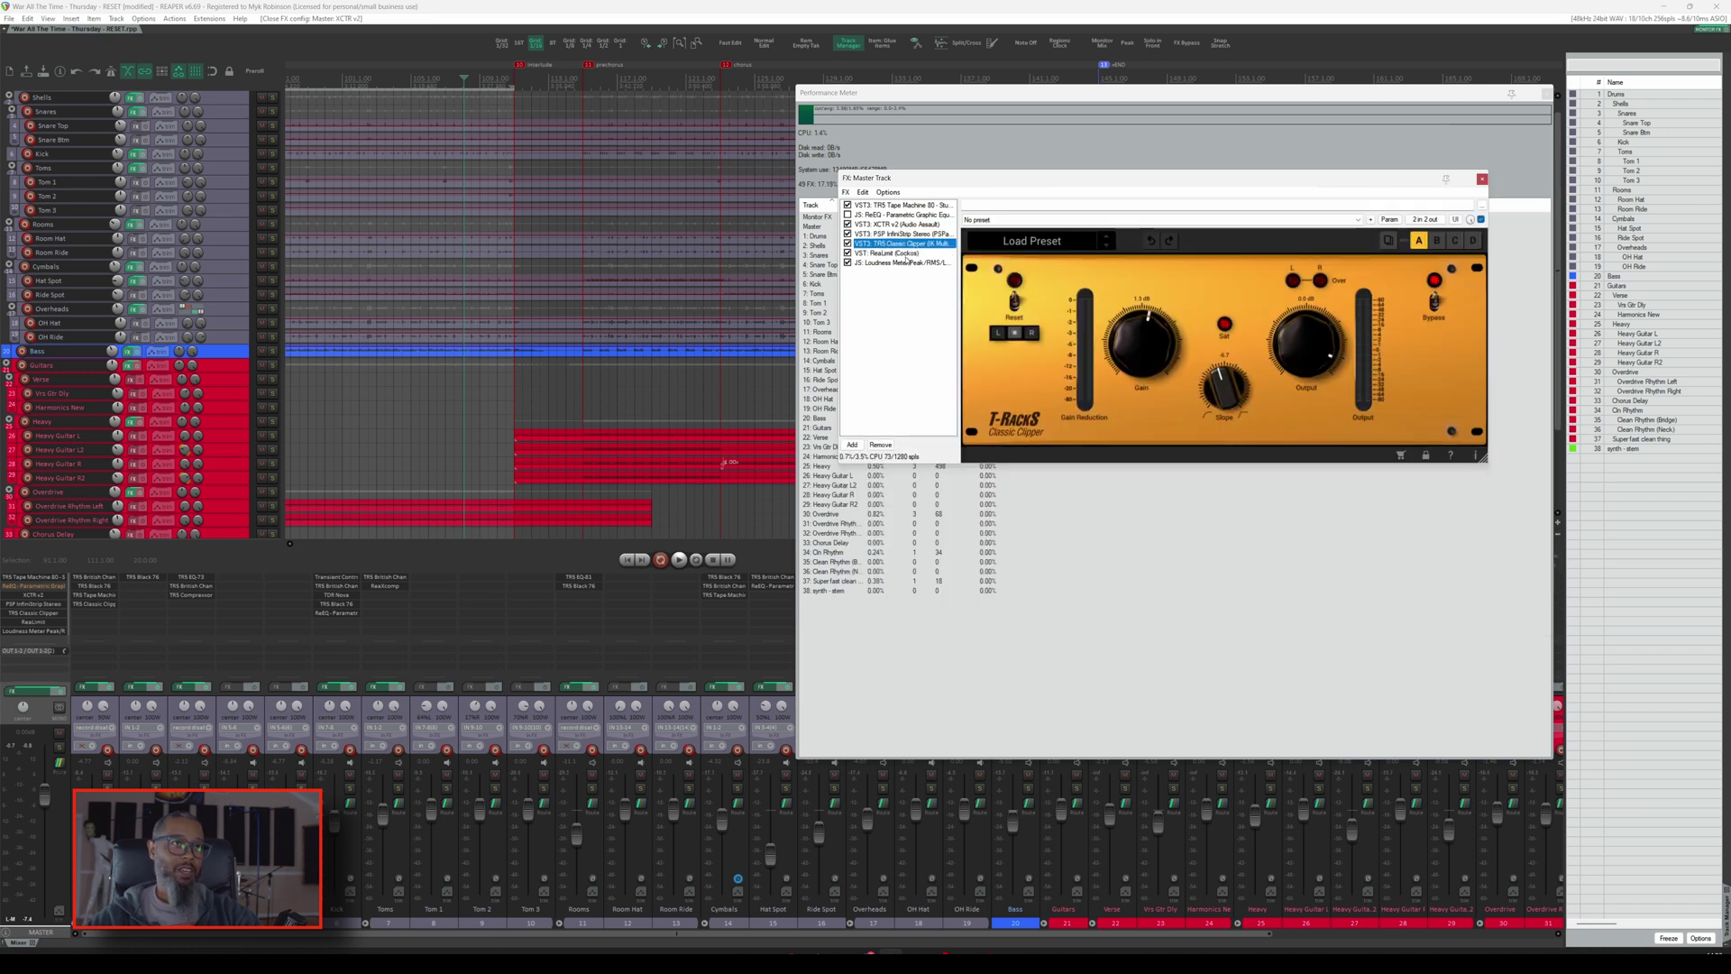
left_click(904, 254)
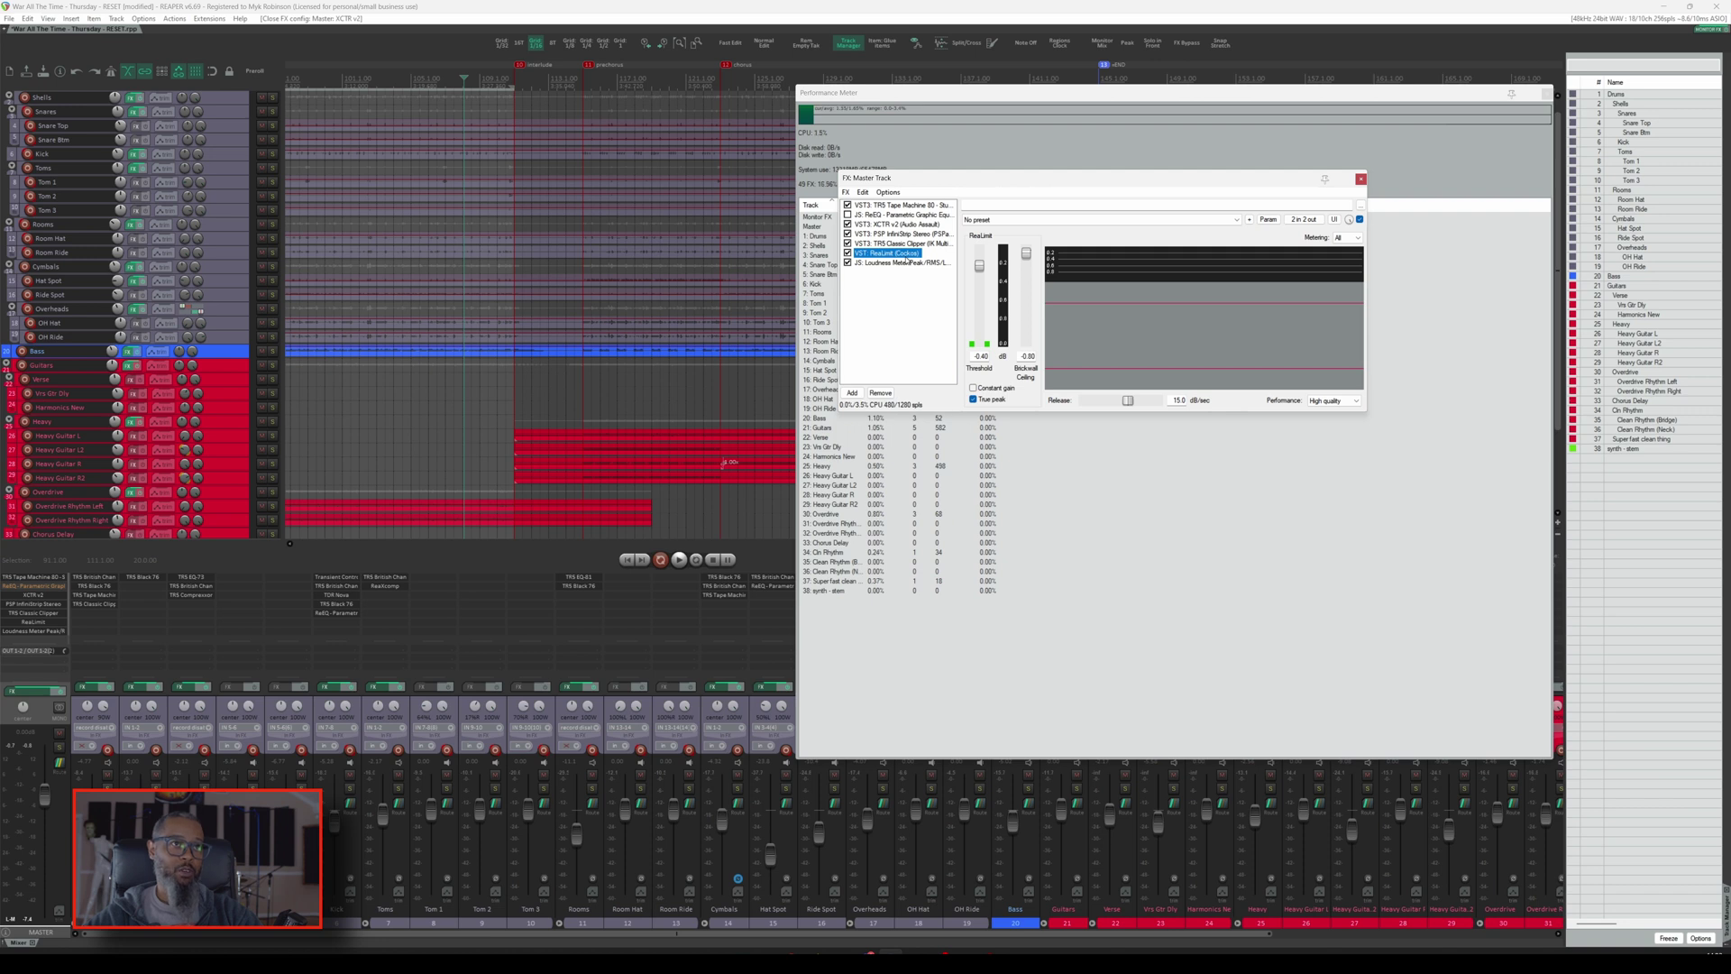
left_click(908, 263)
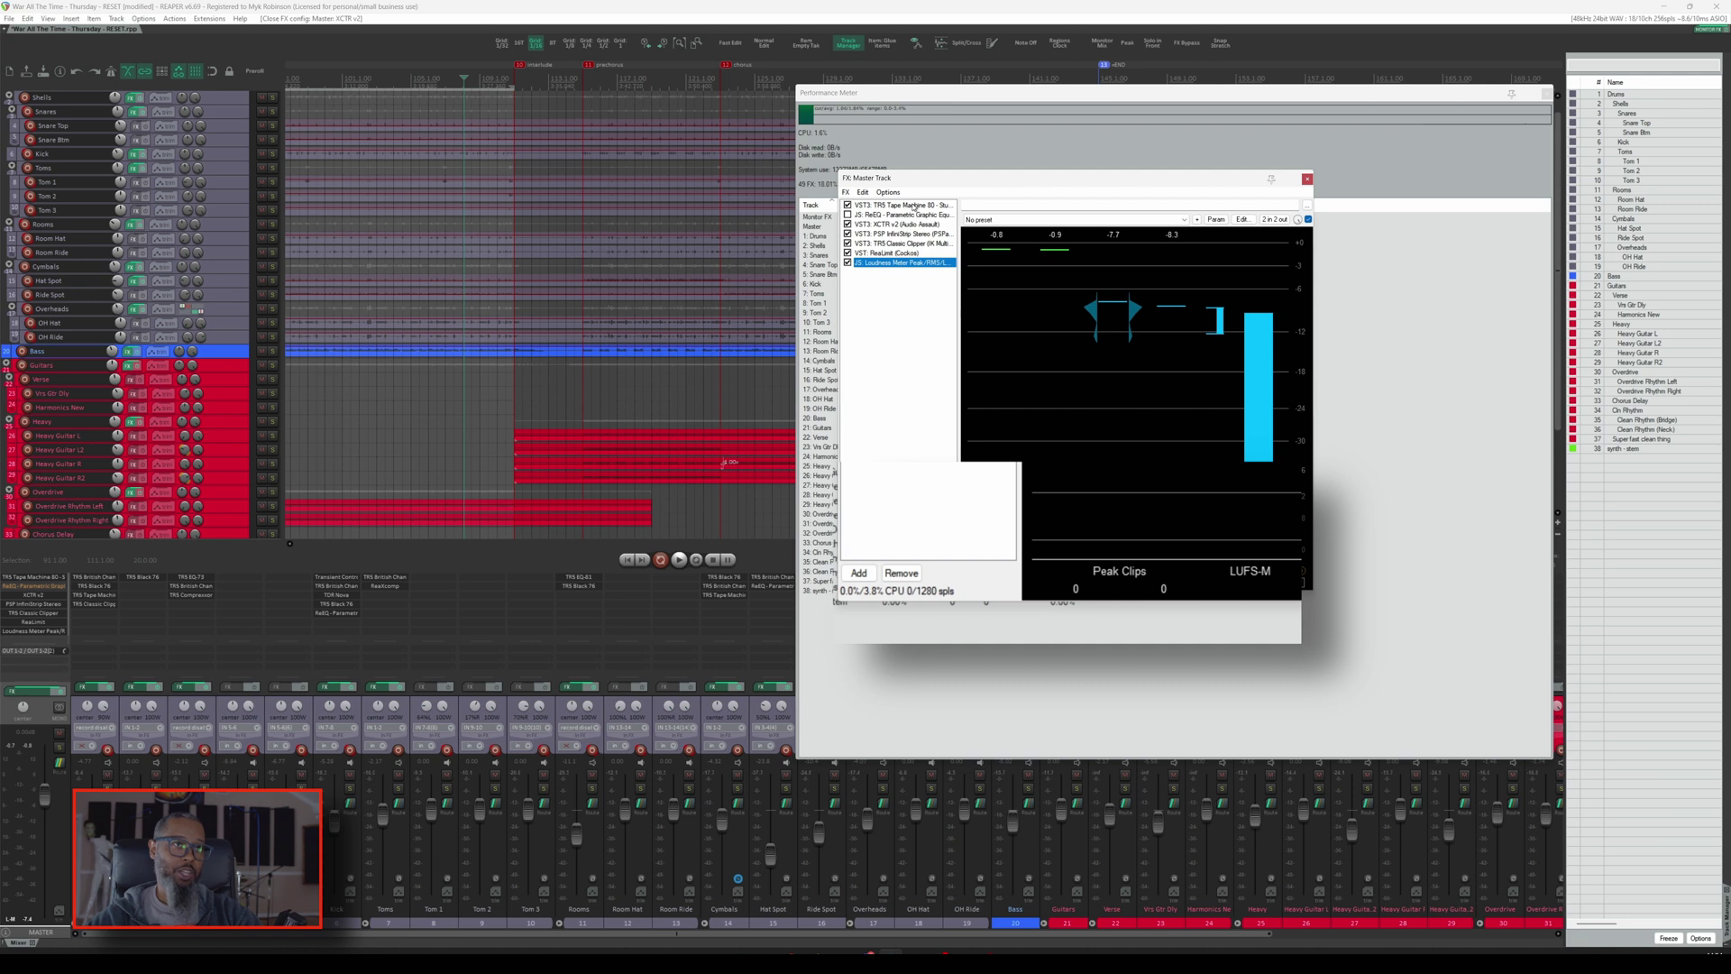
left_click(914, 206)
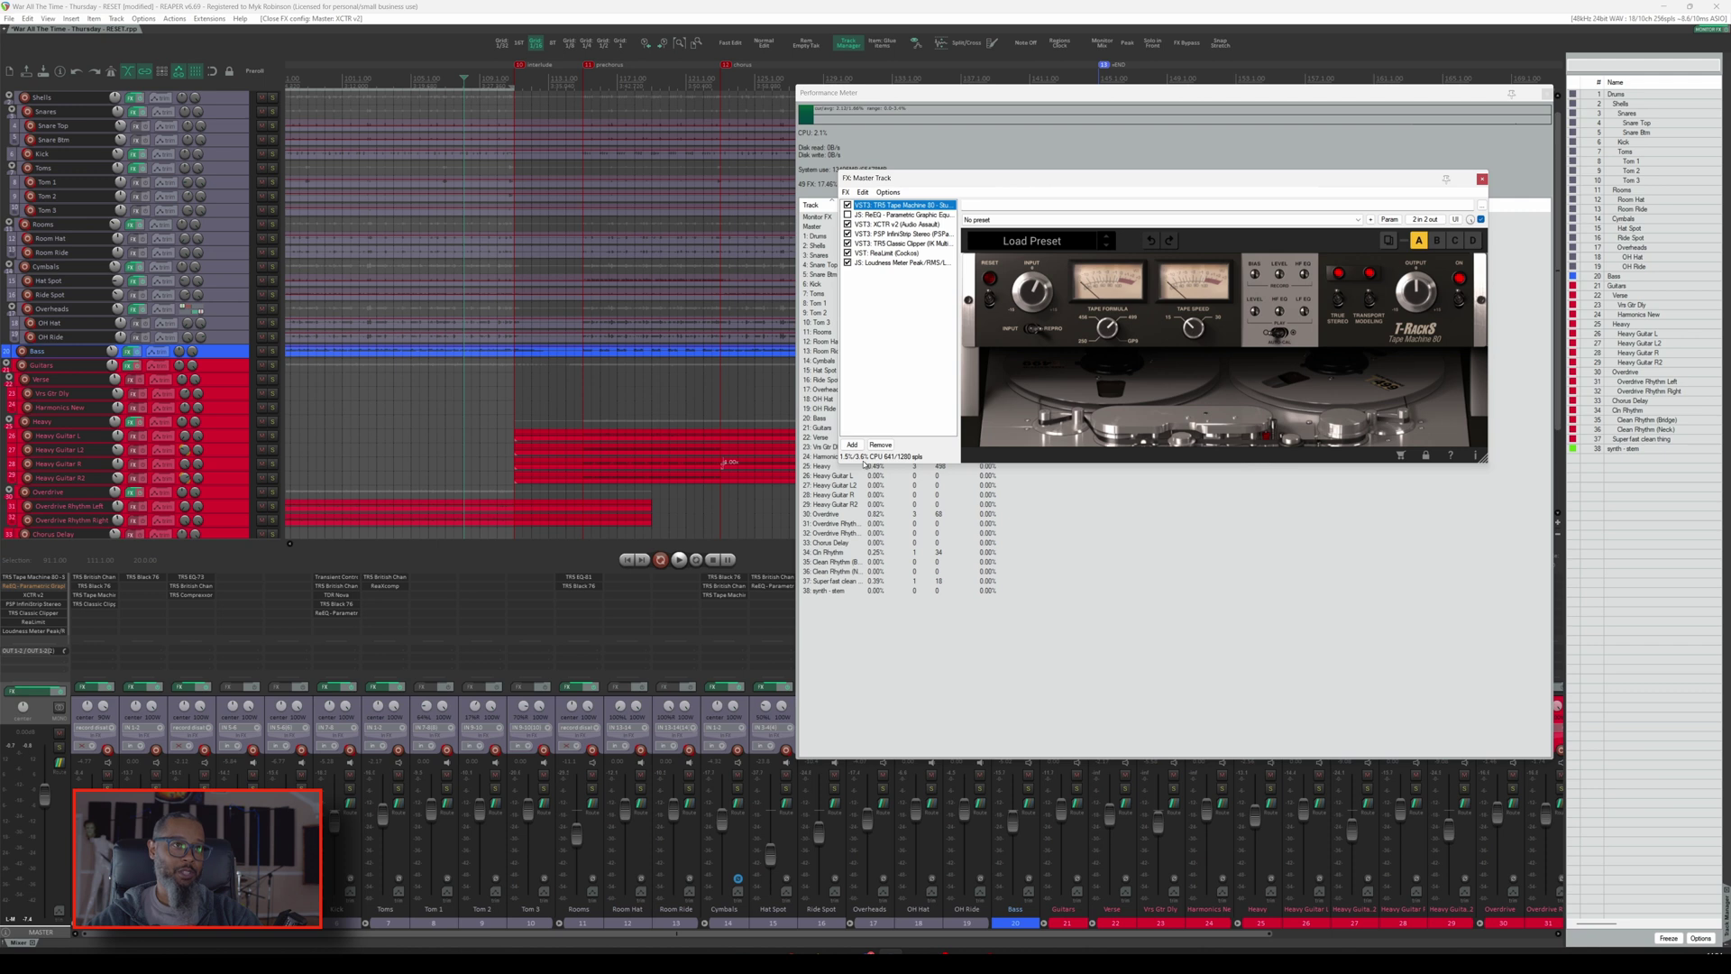
Enable ReEQ in the master FX chain and set its quality mode to High Quality - Accurate, Latency.
left_click(897, 216)
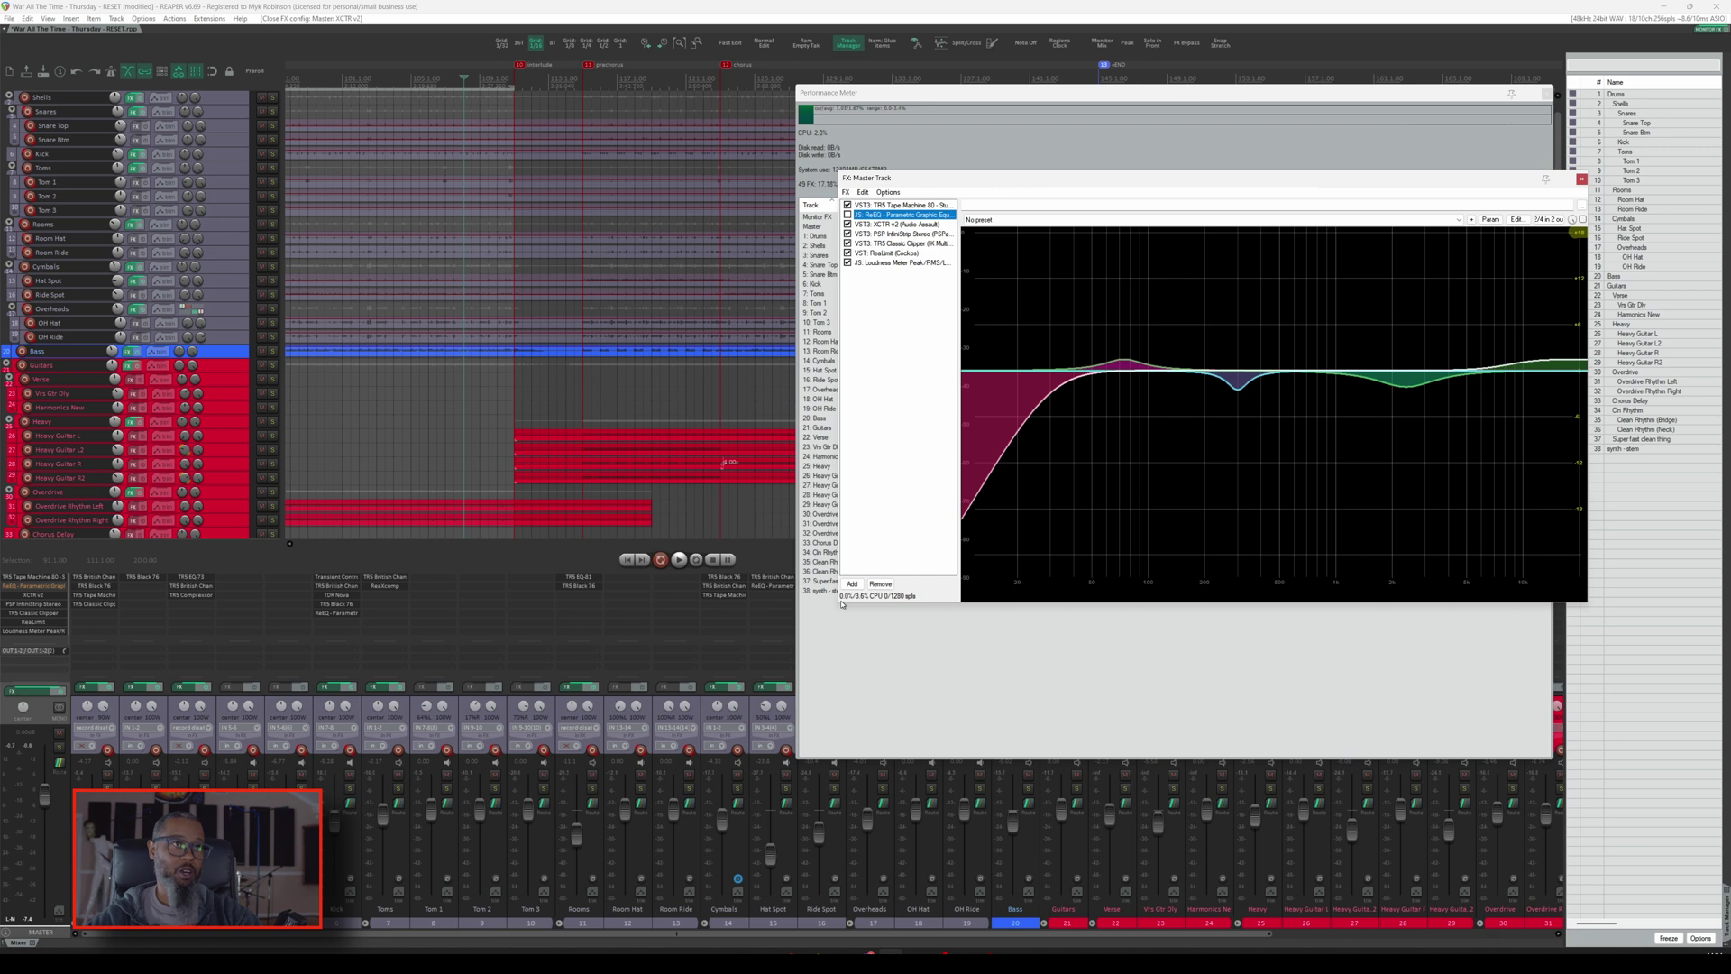
left_click(848, 214)
mouse_move(1305, 521)
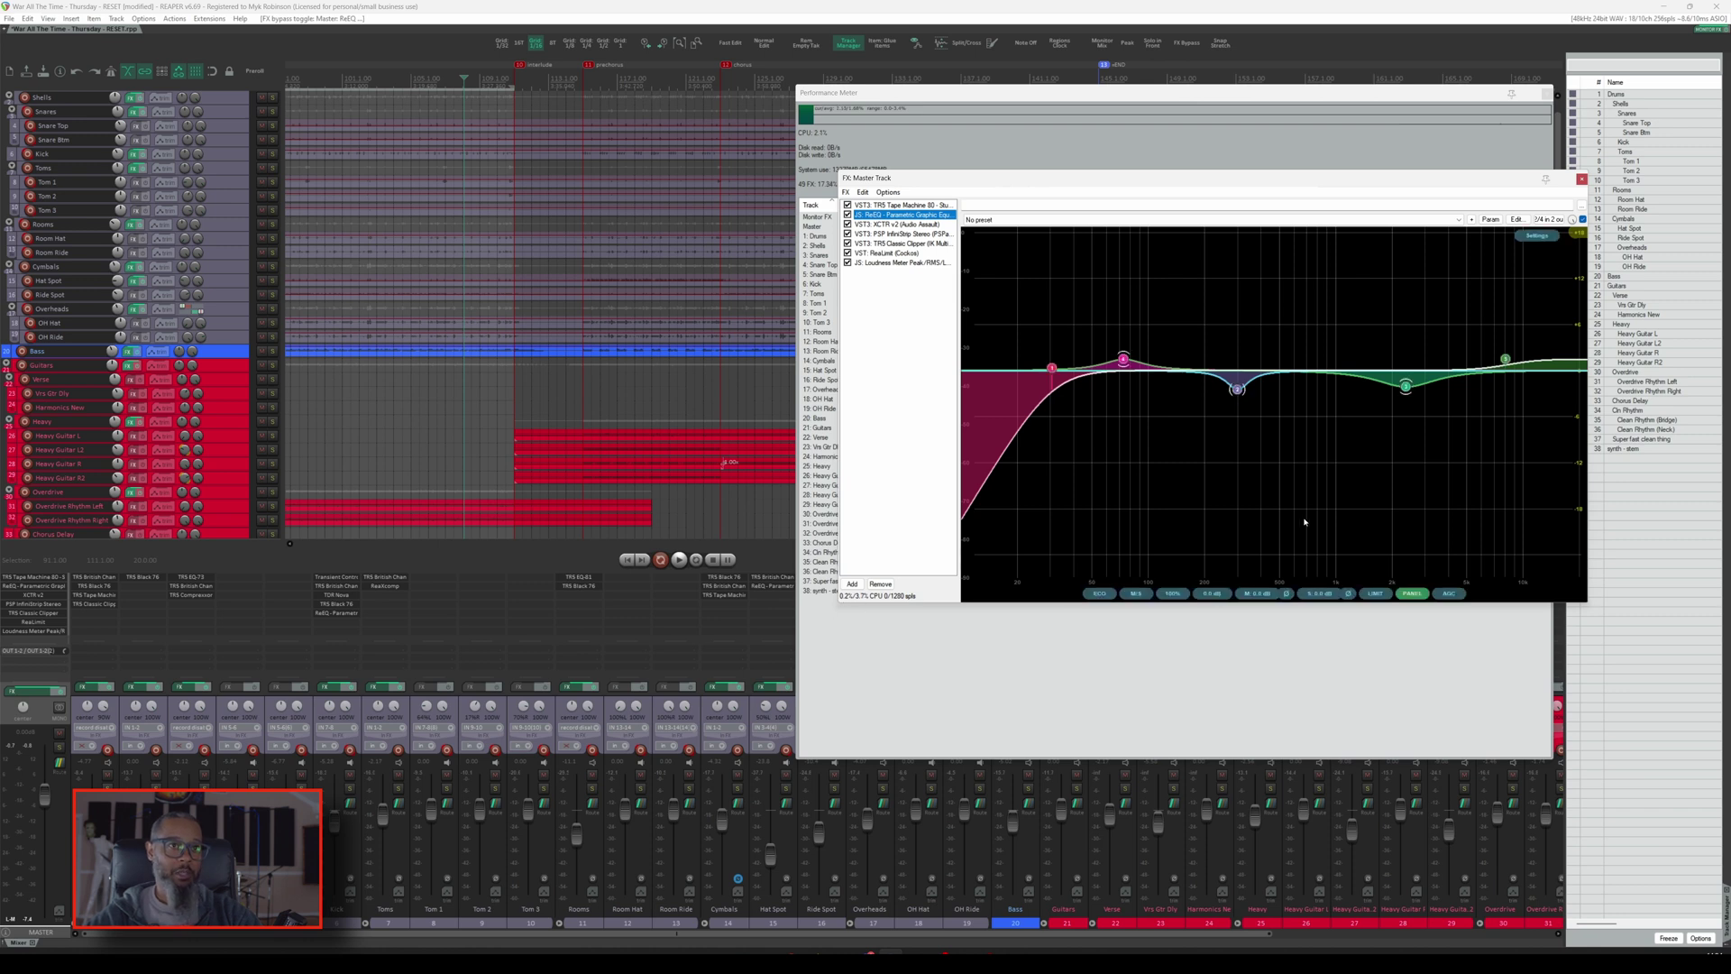
left_click(1102, 594)
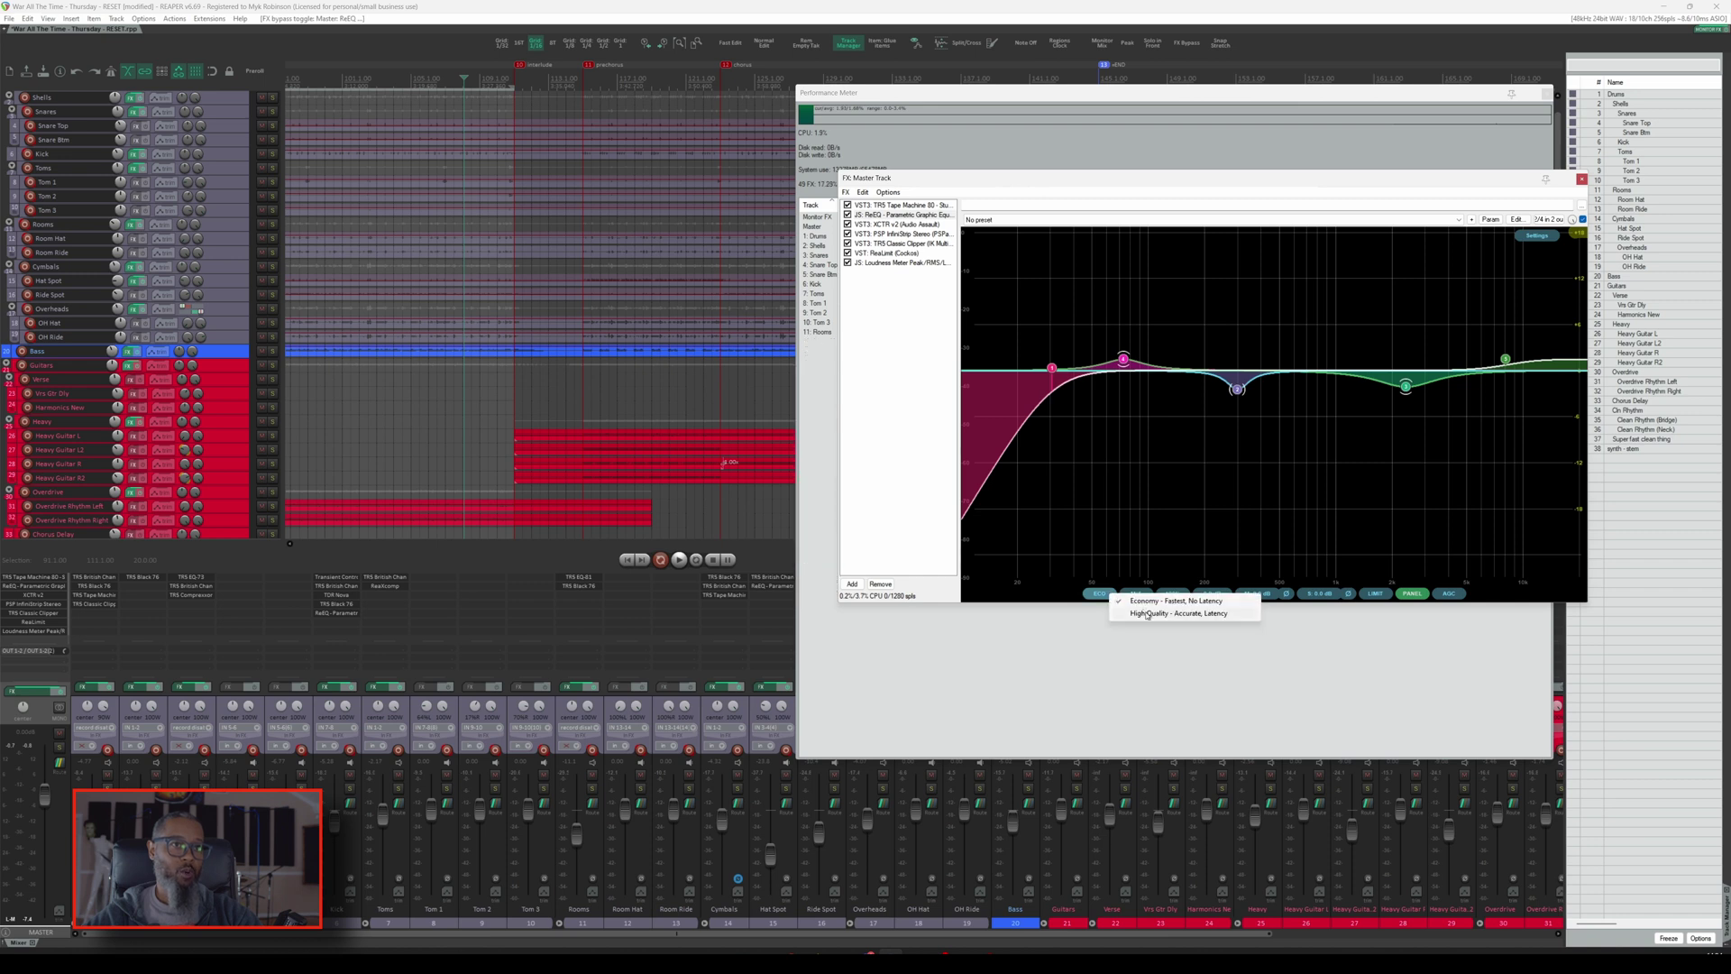
left_click(1147, 614)
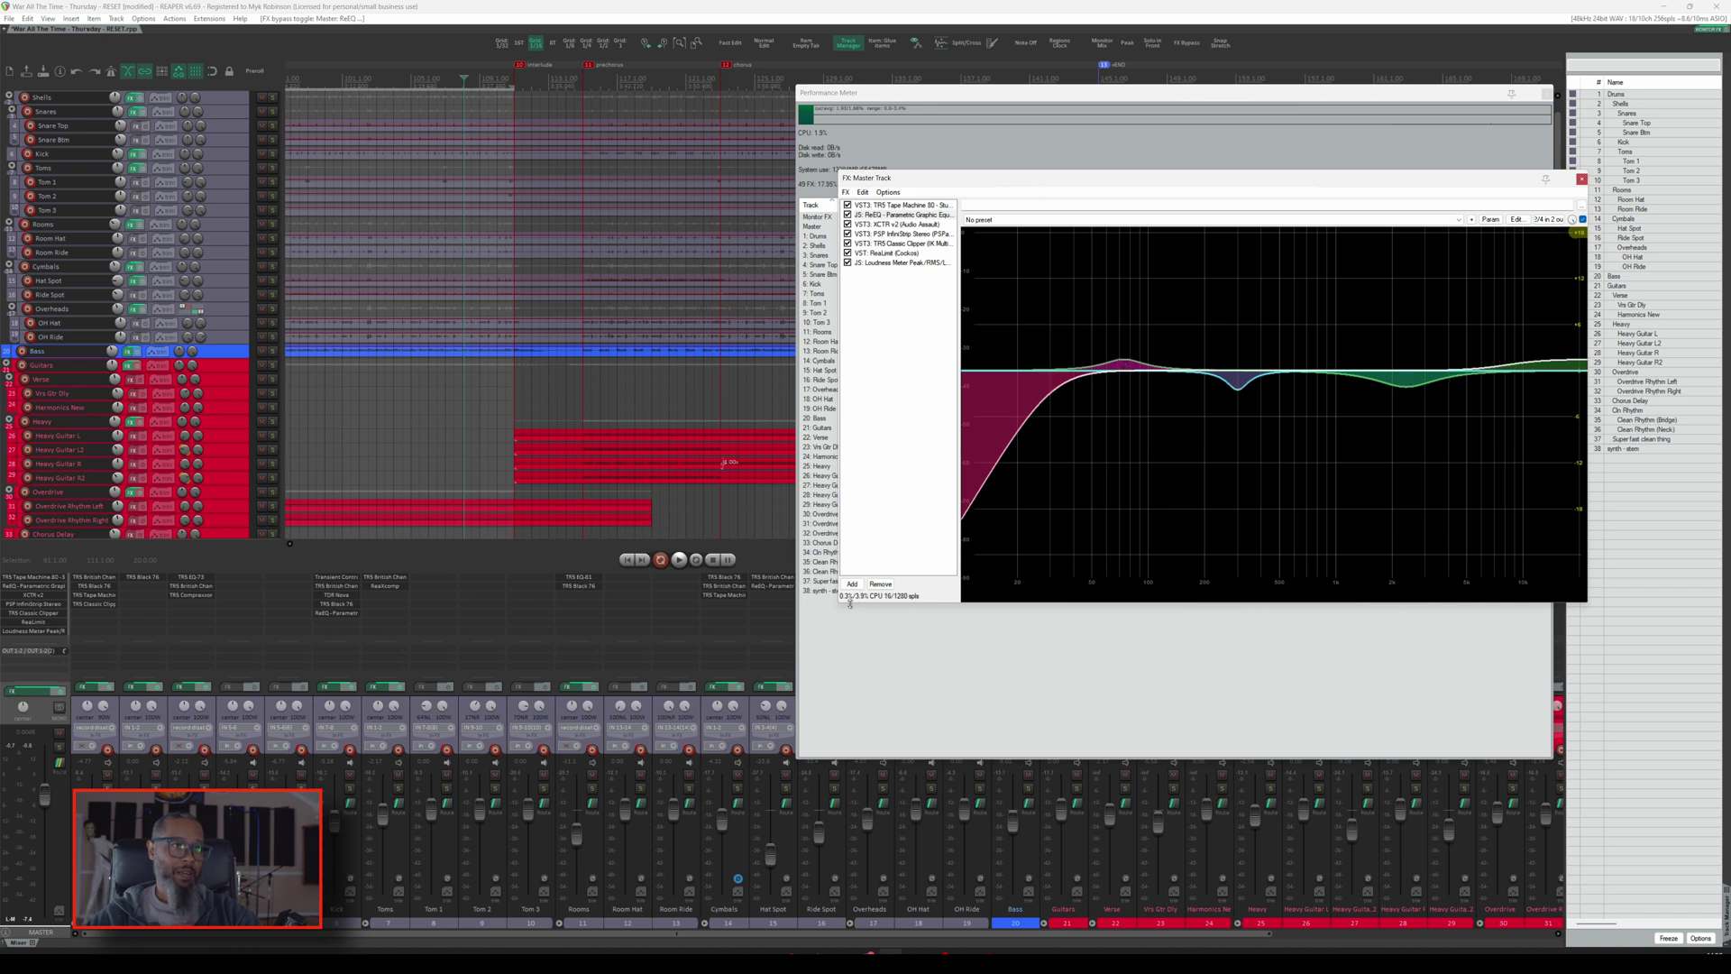
mouse_move(1085, 584)
Compare the CPU use of the other master plugins, from Tape Machine 80 through XCTR, InfiniStrip, Classic Clipper and ReaLimit to the loudness meter.
left_click(903, 206)
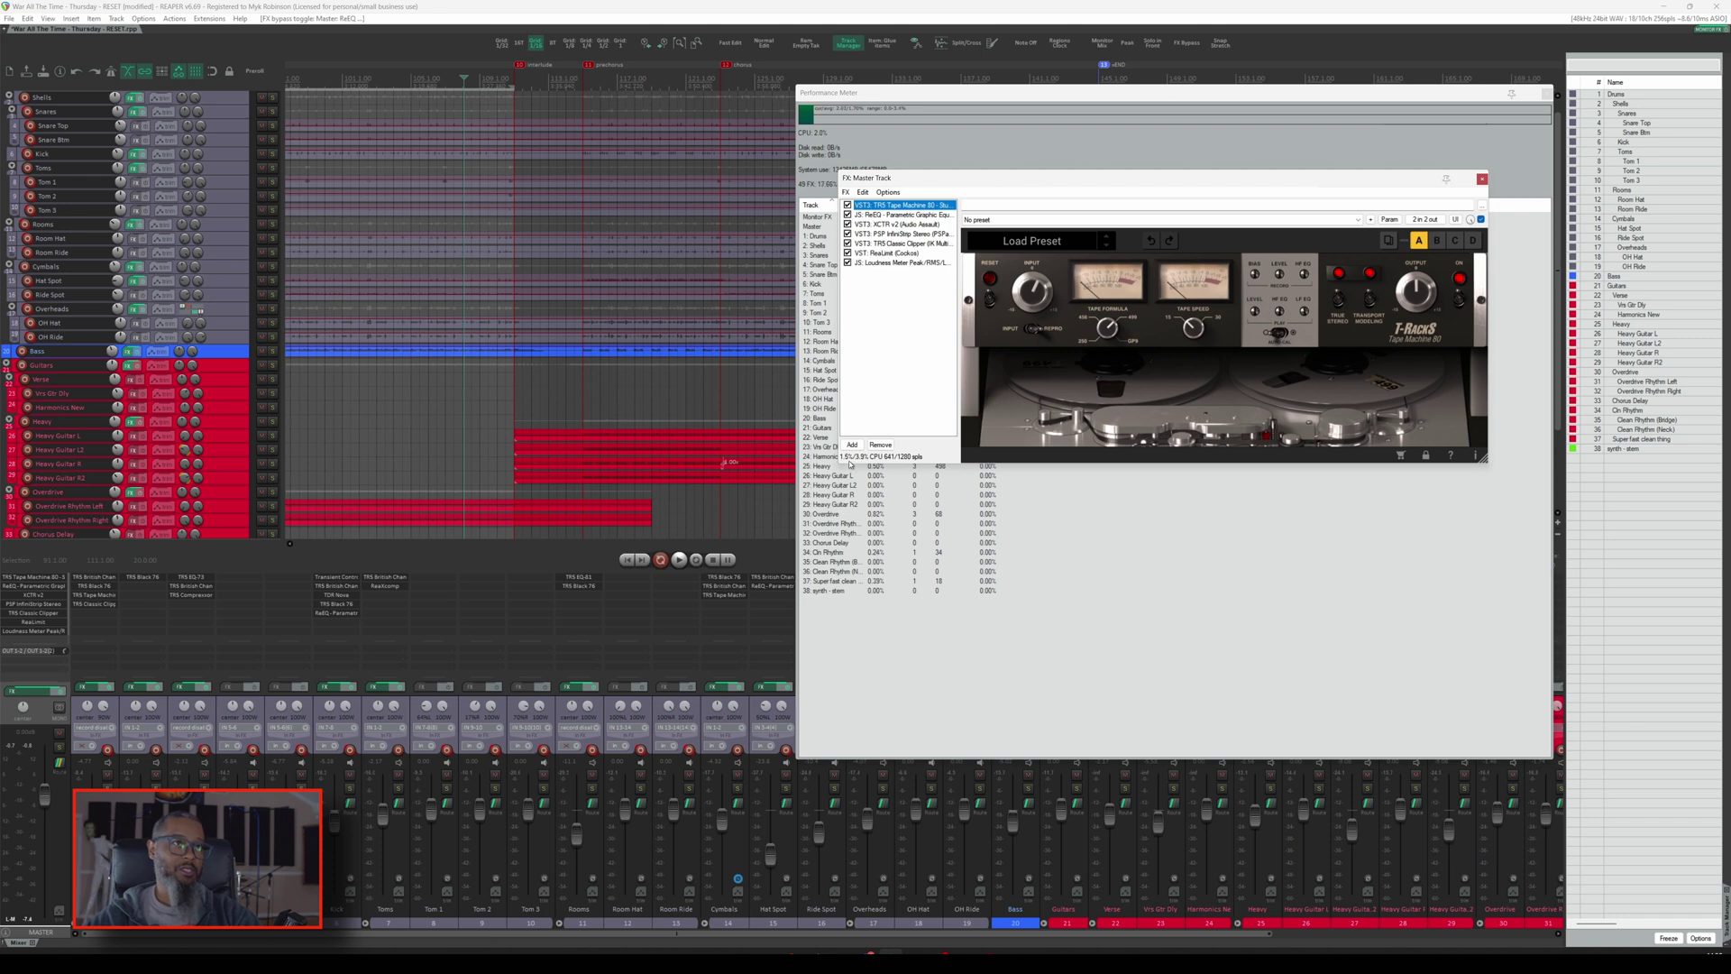
left_click(914, 225)
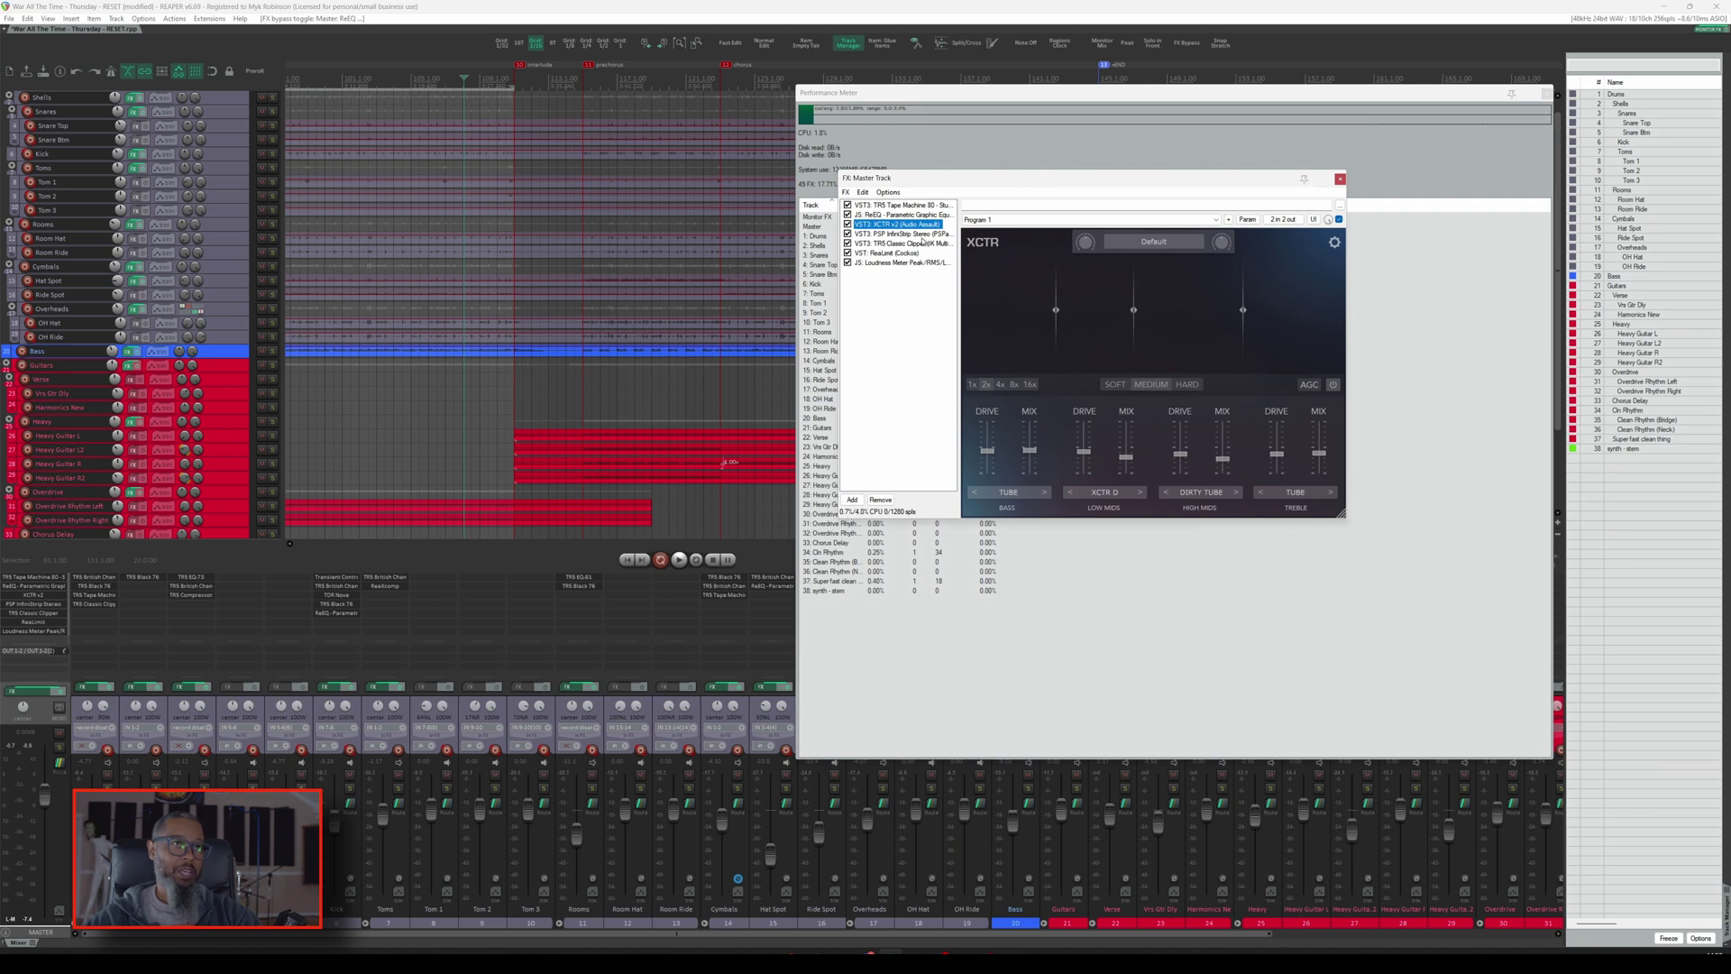
left_click(923, 235)
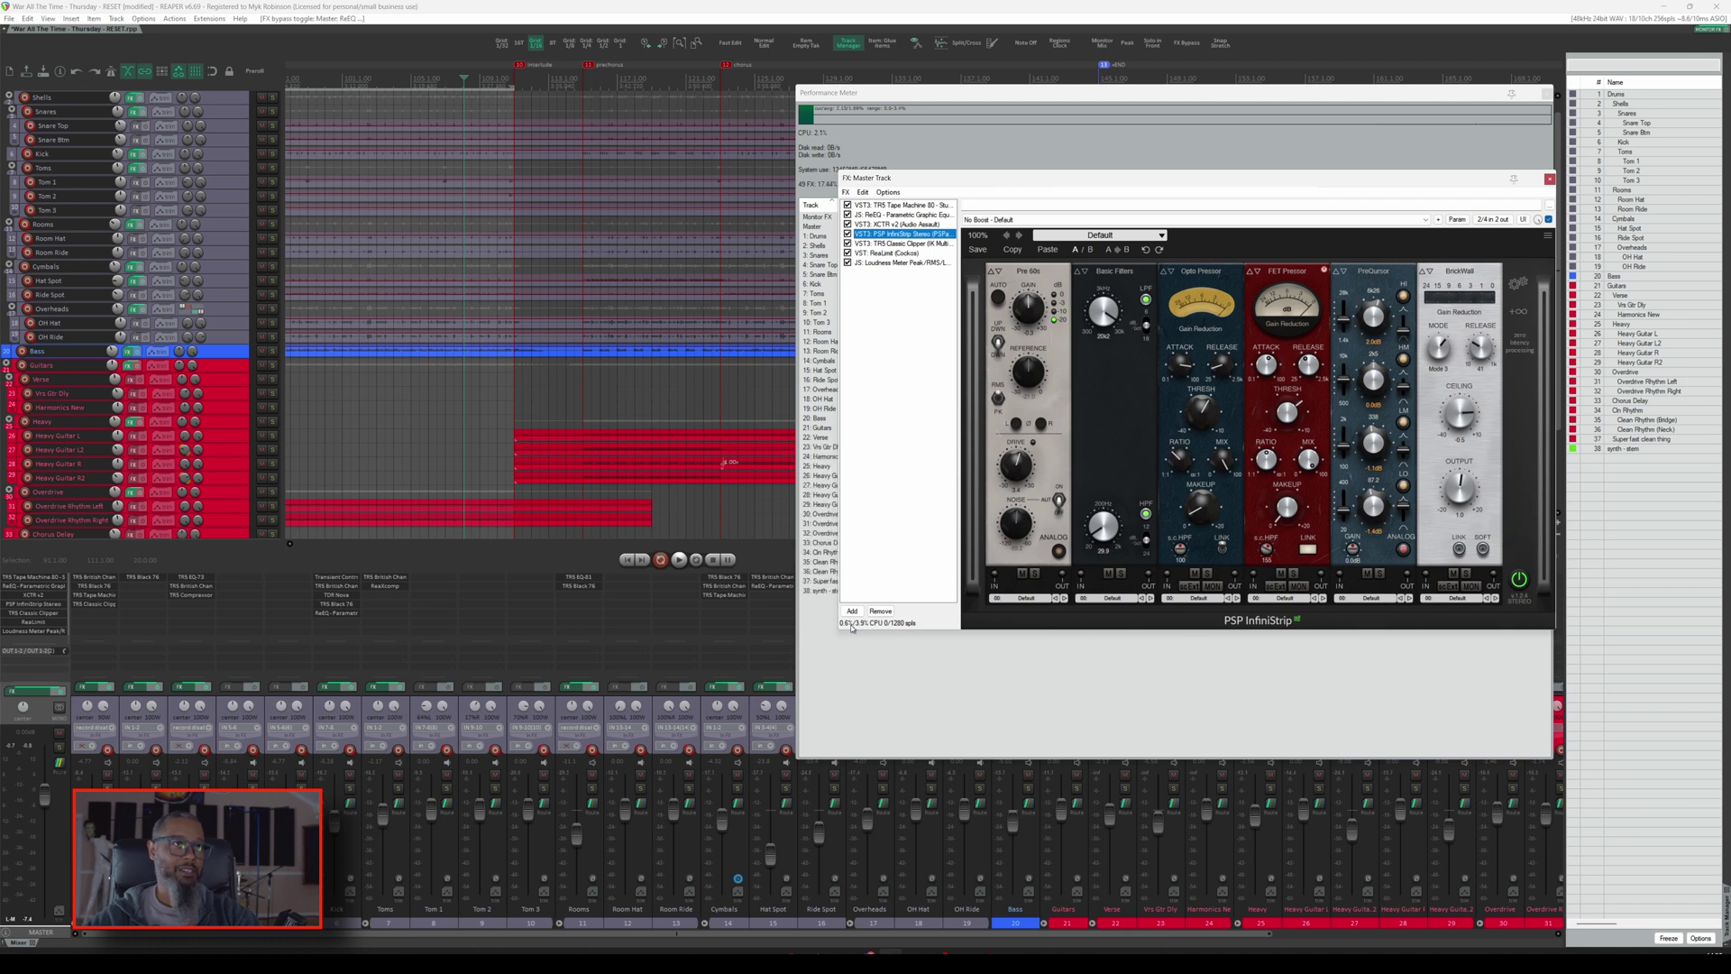
key("Down")
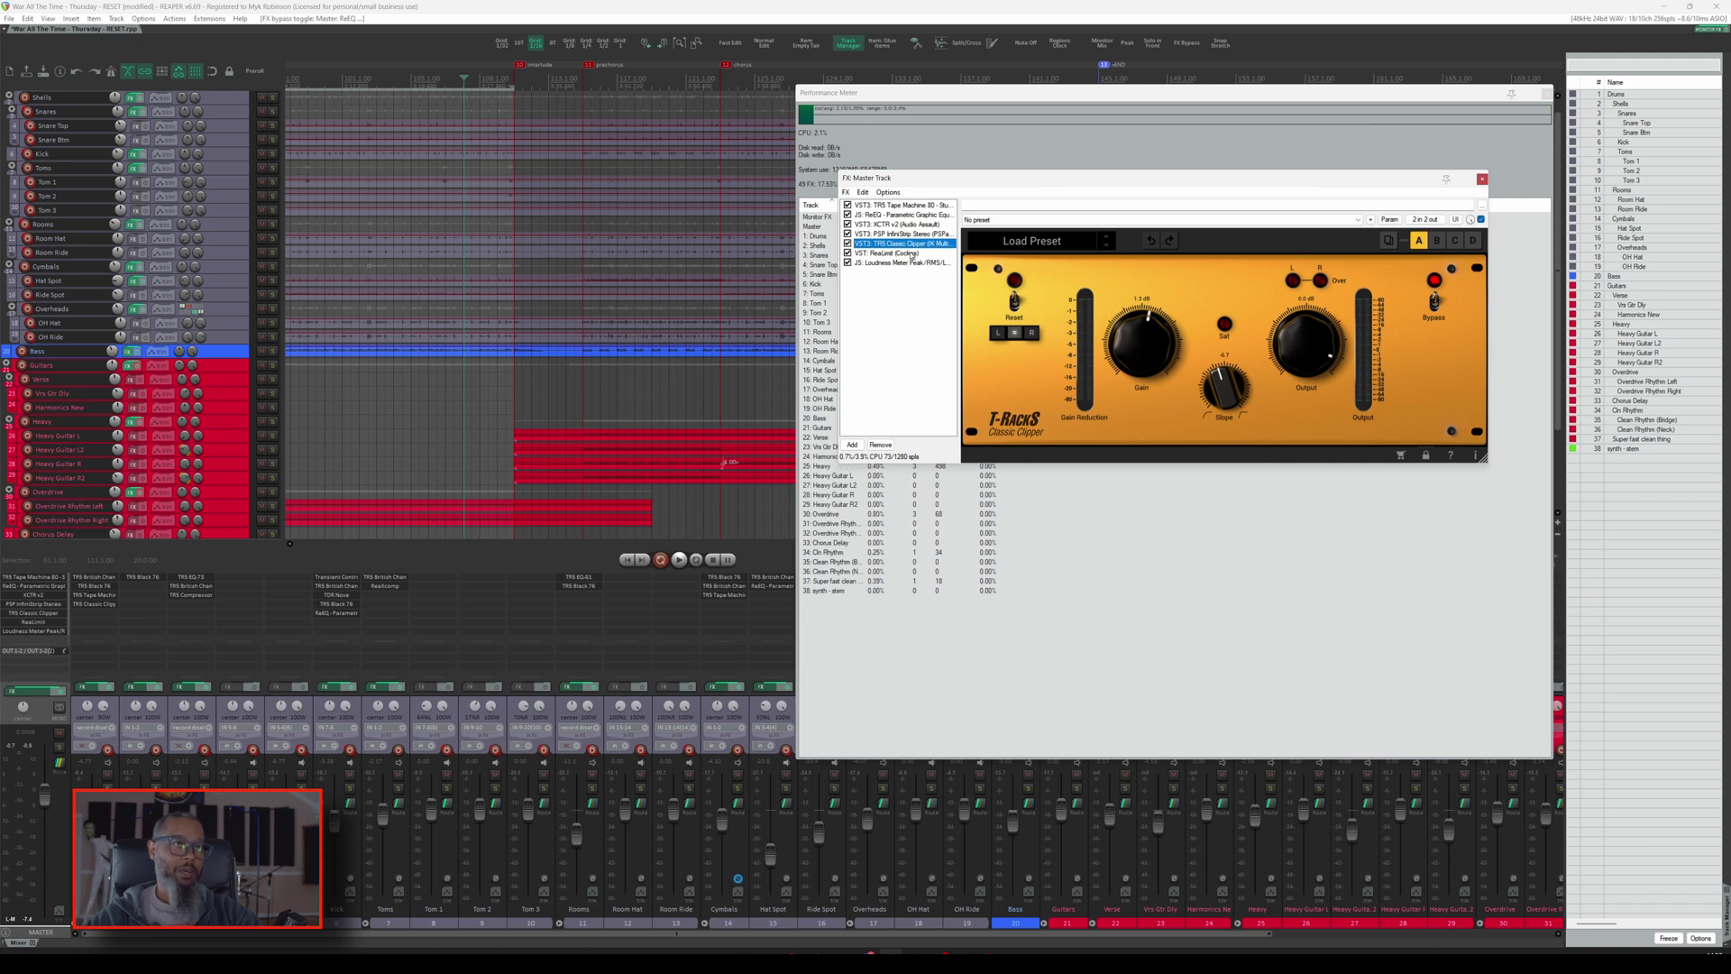
left_click(910, 255)
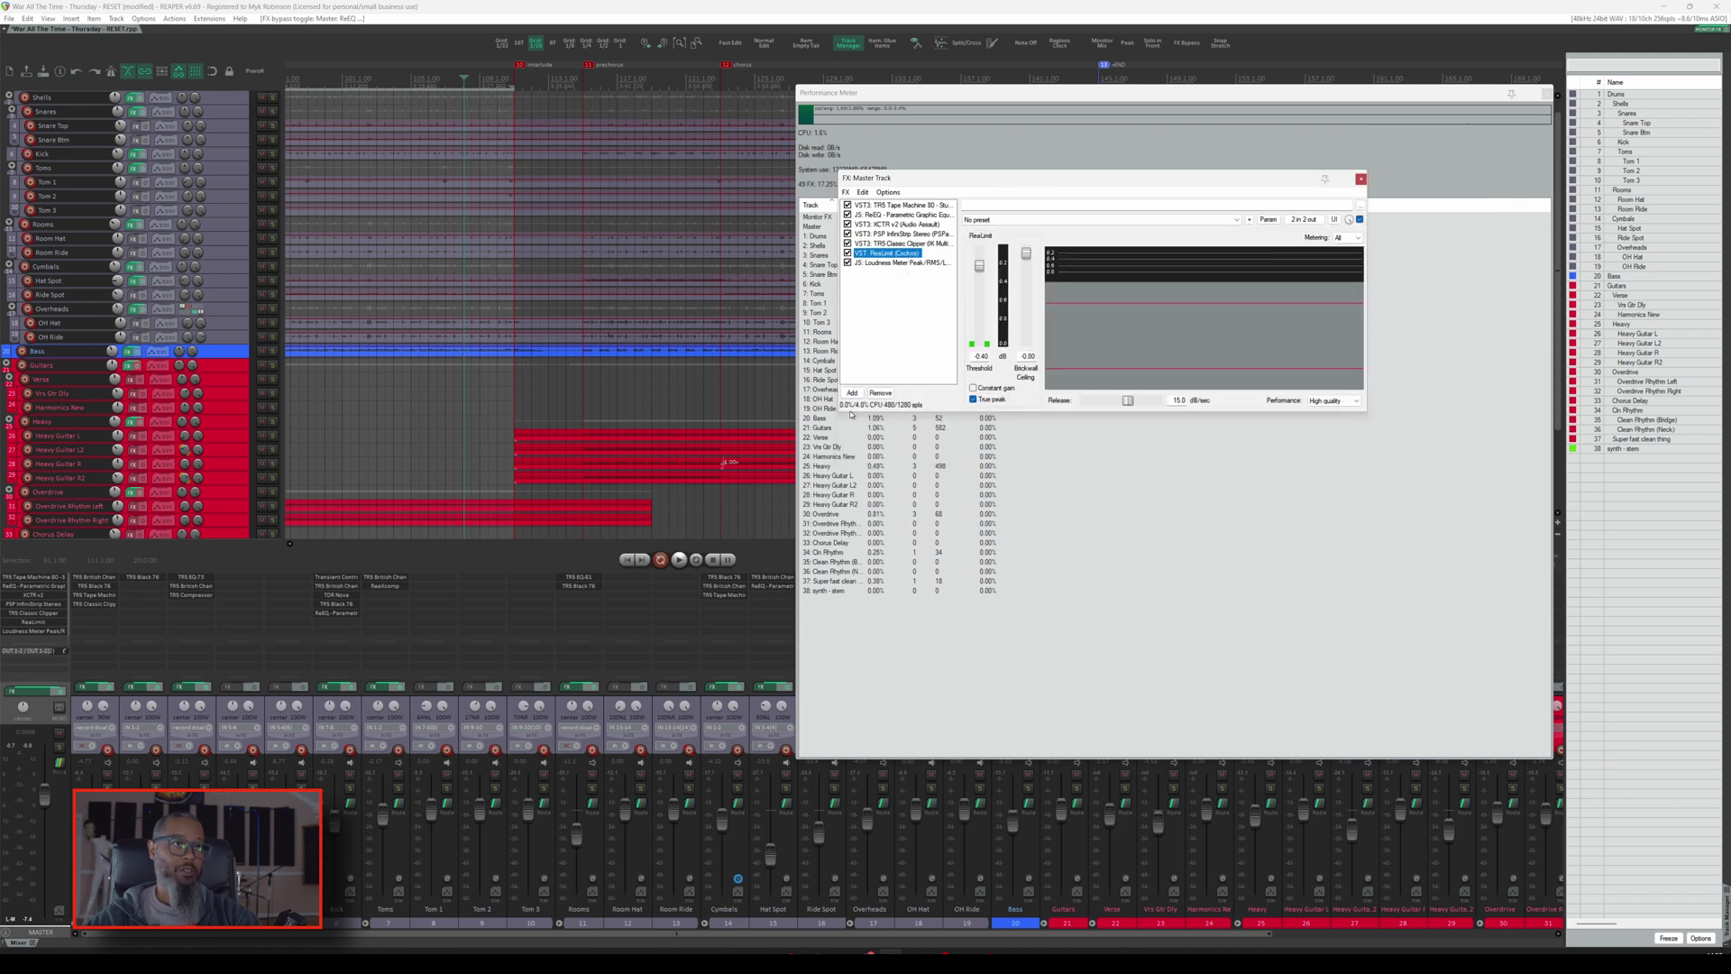
left_click(899, 263)
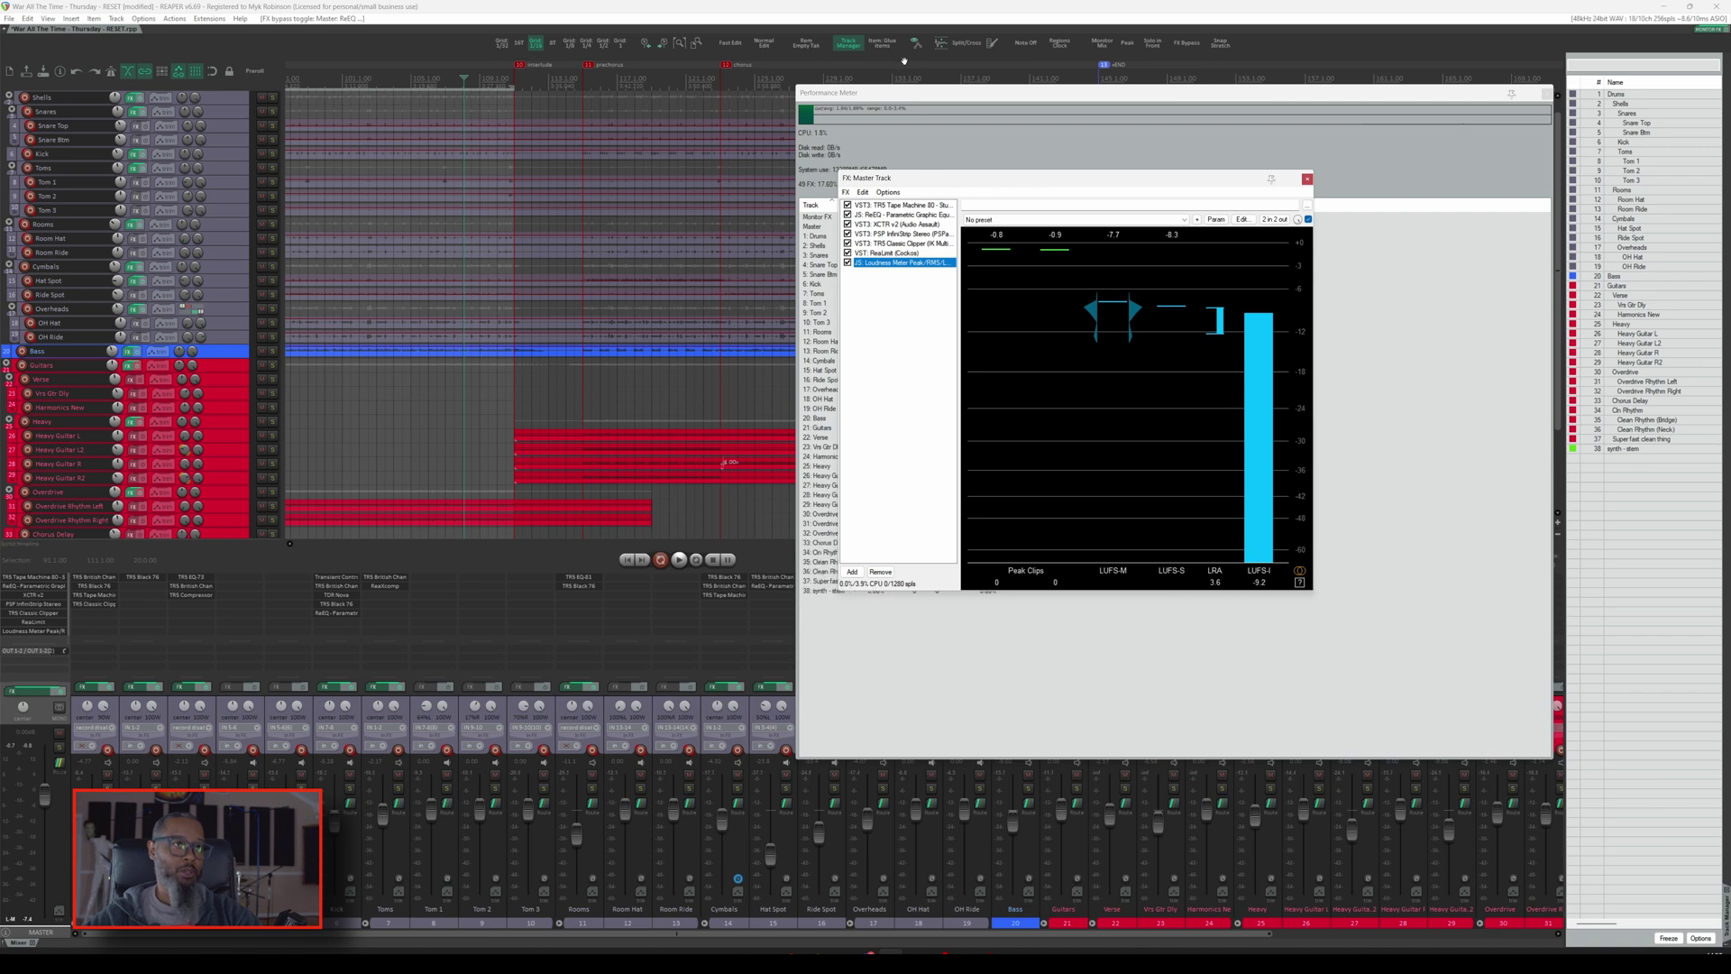
Bypass ReEQ in the master FX chain and start playback of the project.
left_click(848, 215)
left_click(854, 11)
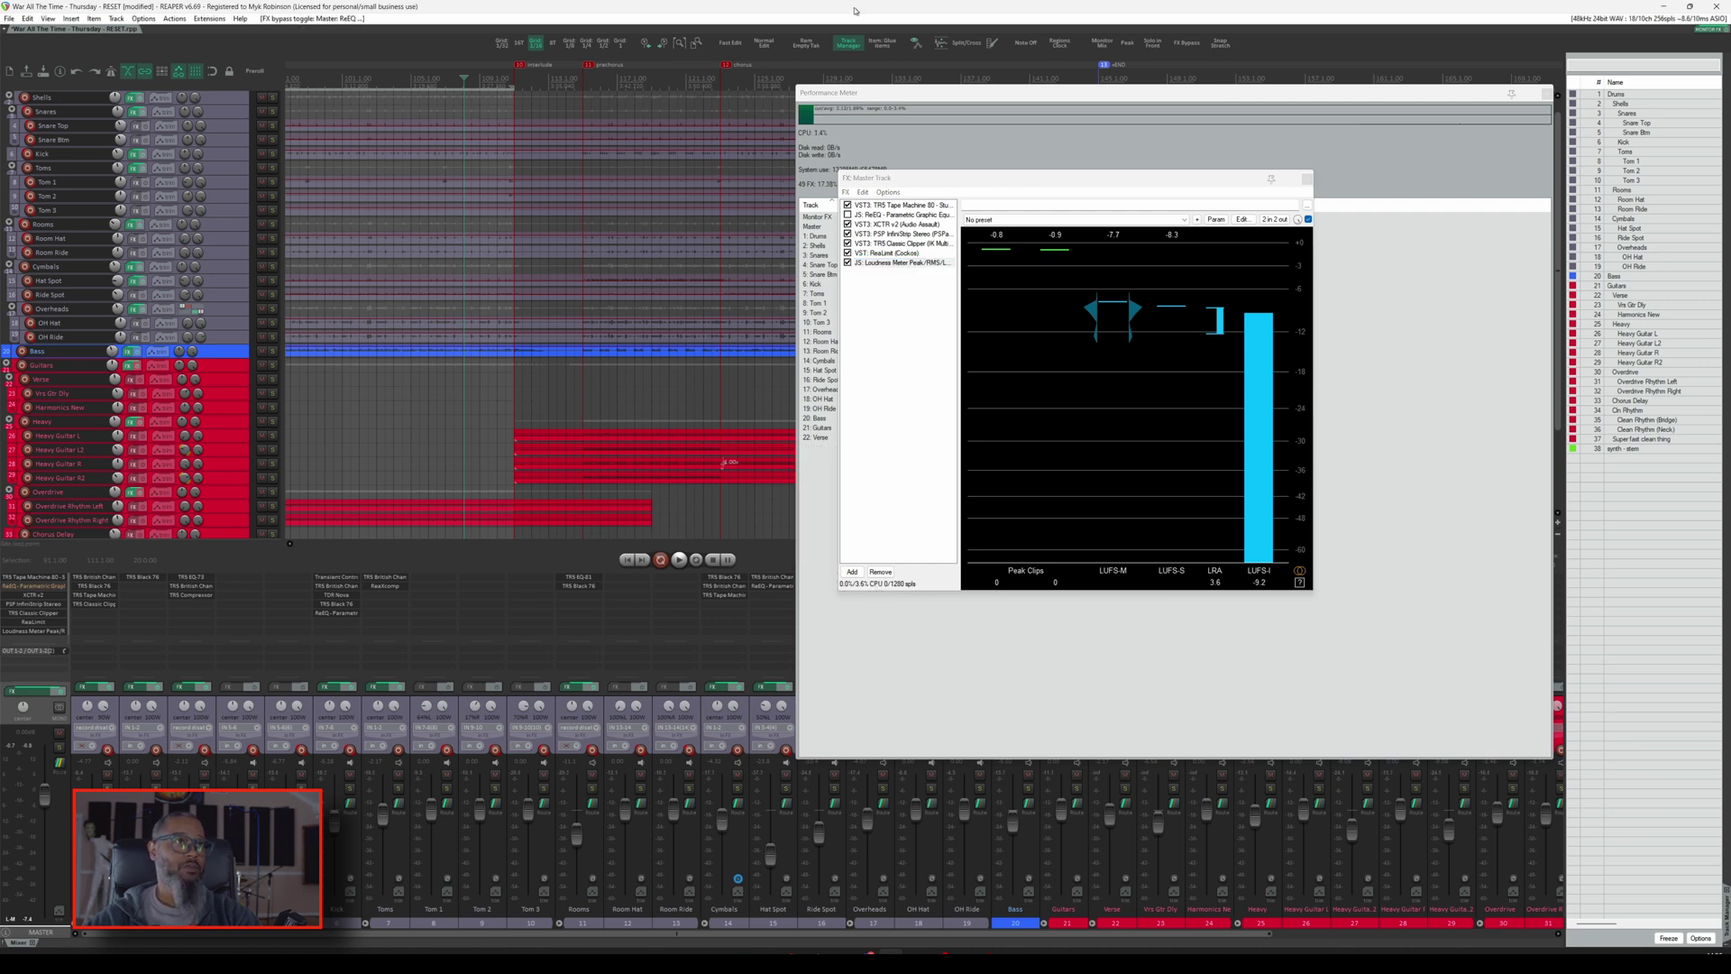
key("space")
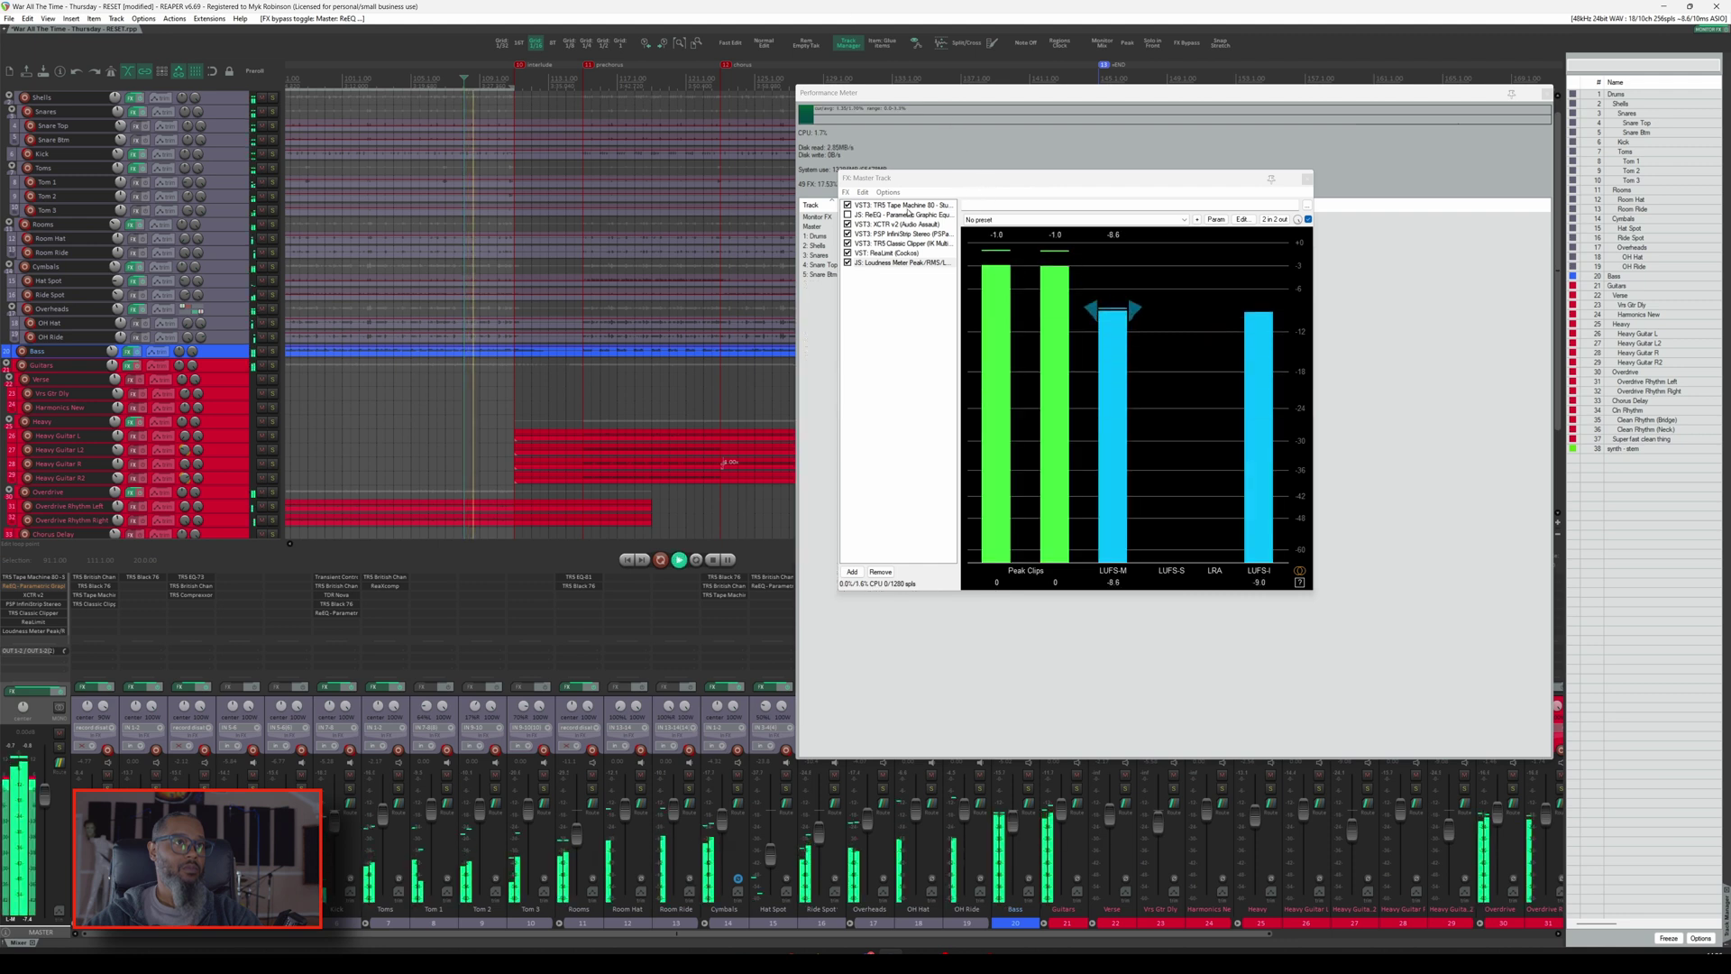
Check the CPU use of Tape Machine 80, XCTR, InfiniStrip and Classic Clipper during playback, and stop the project.
left_click(908, 205)
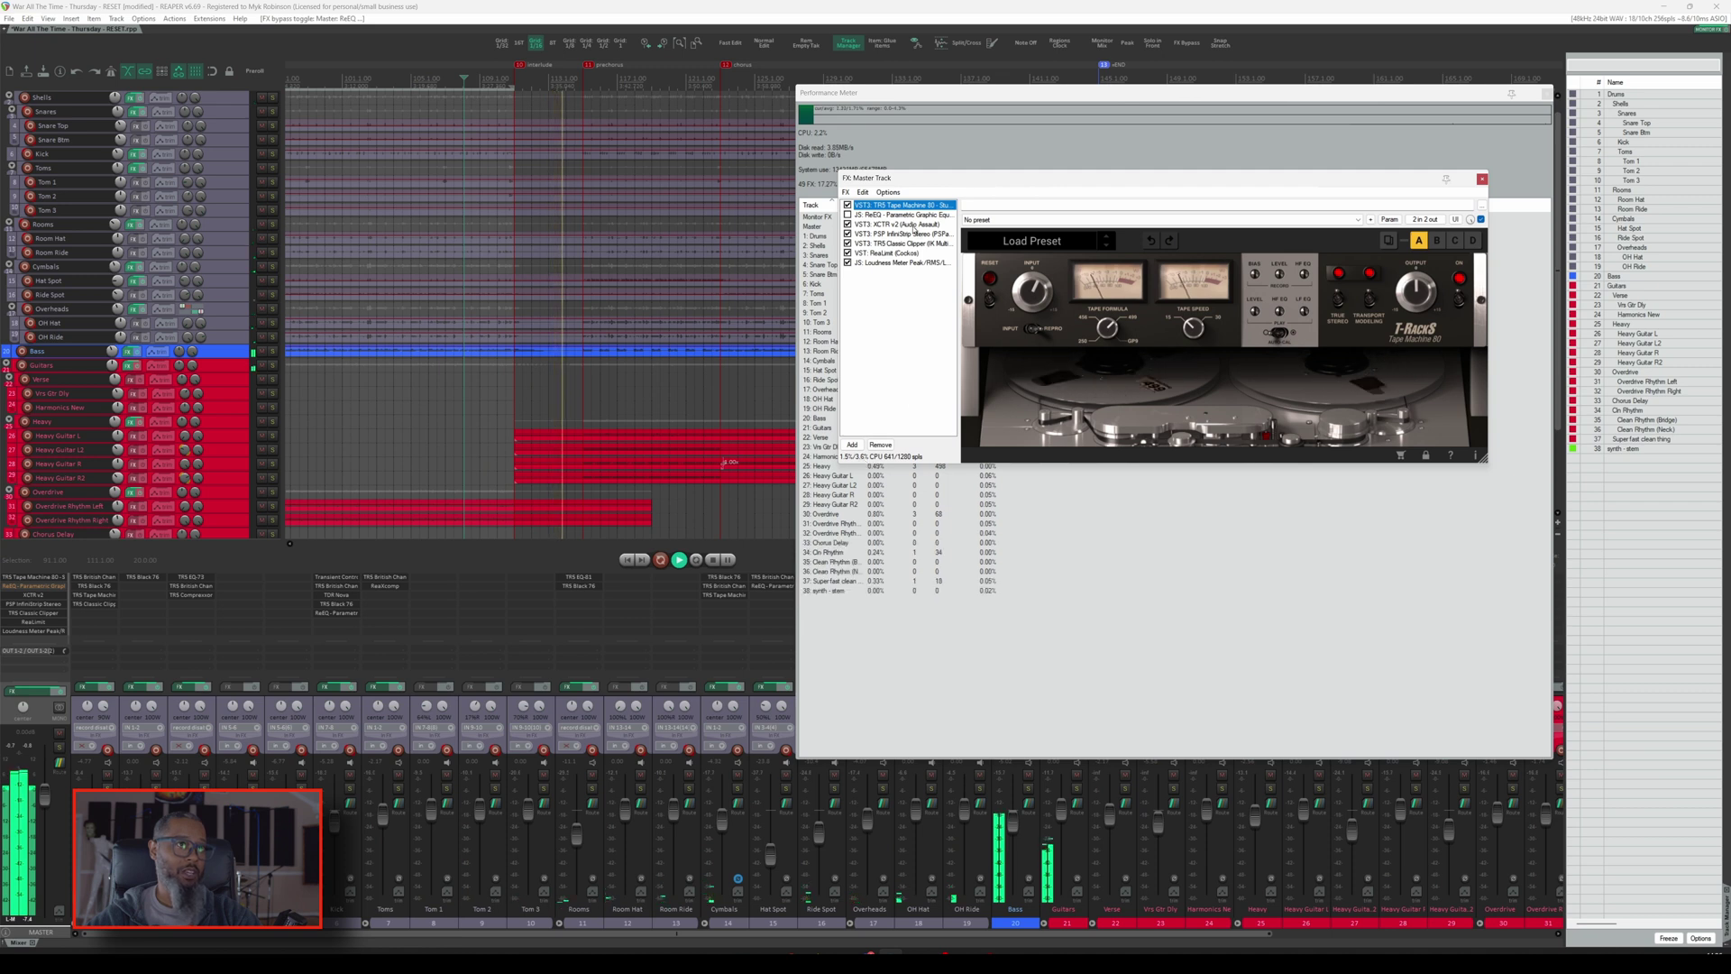
left_click(902, 223)
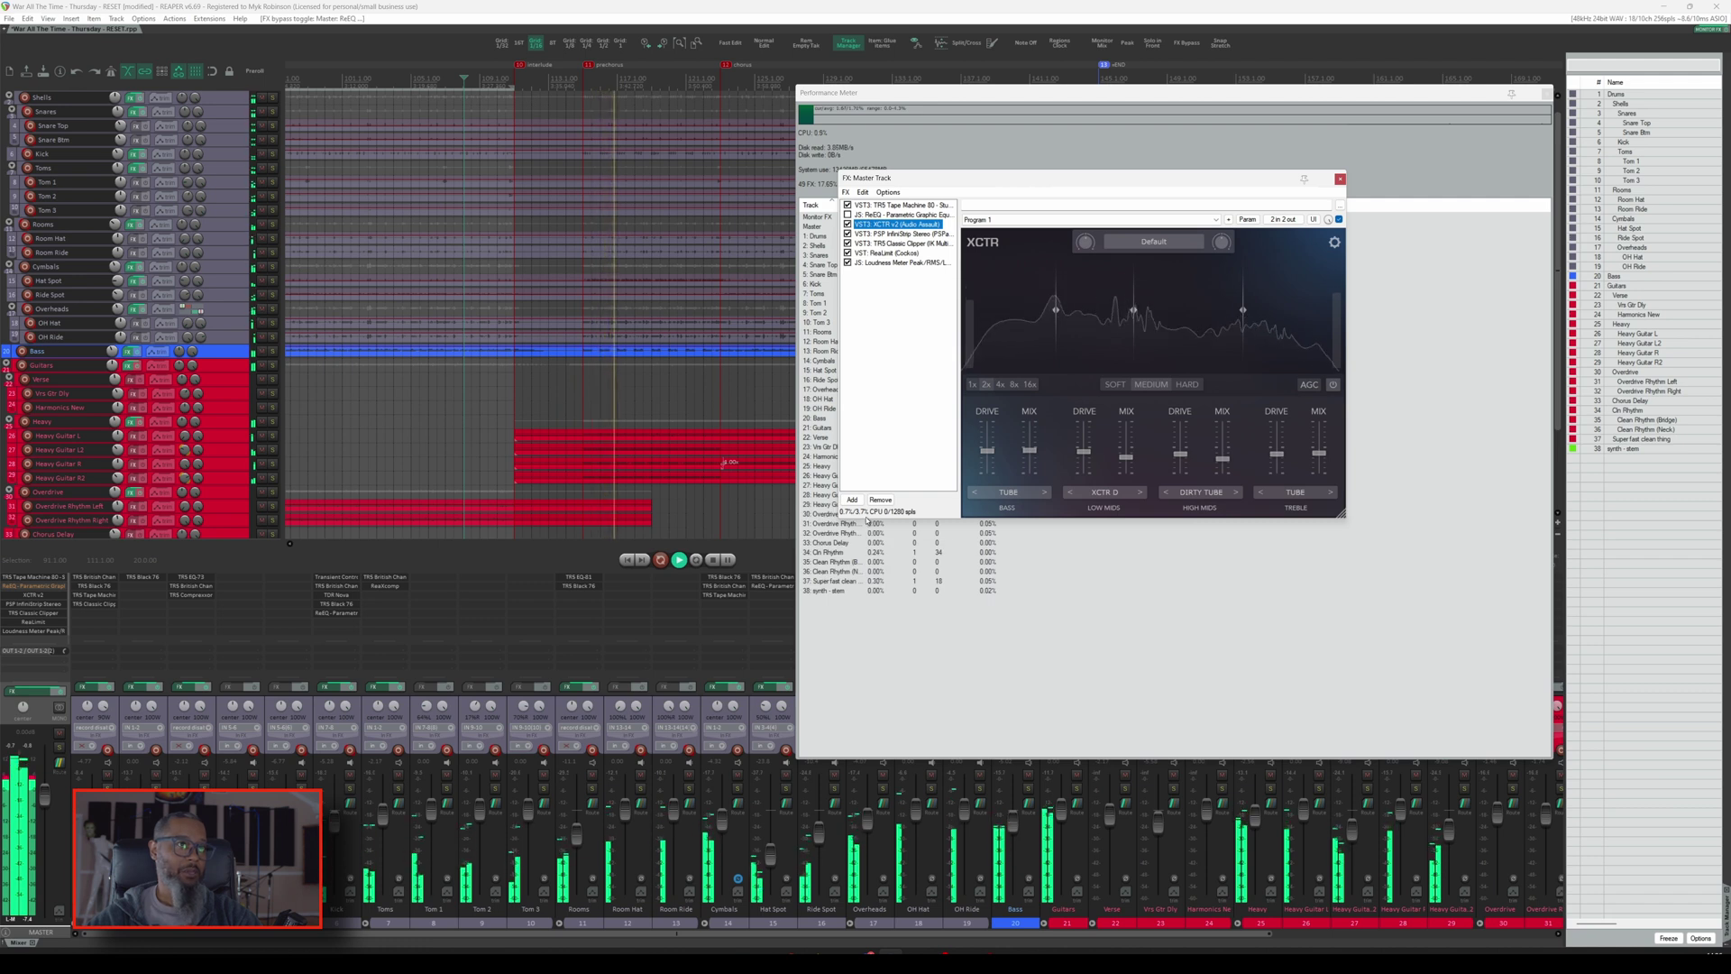
left_click(909, 234)
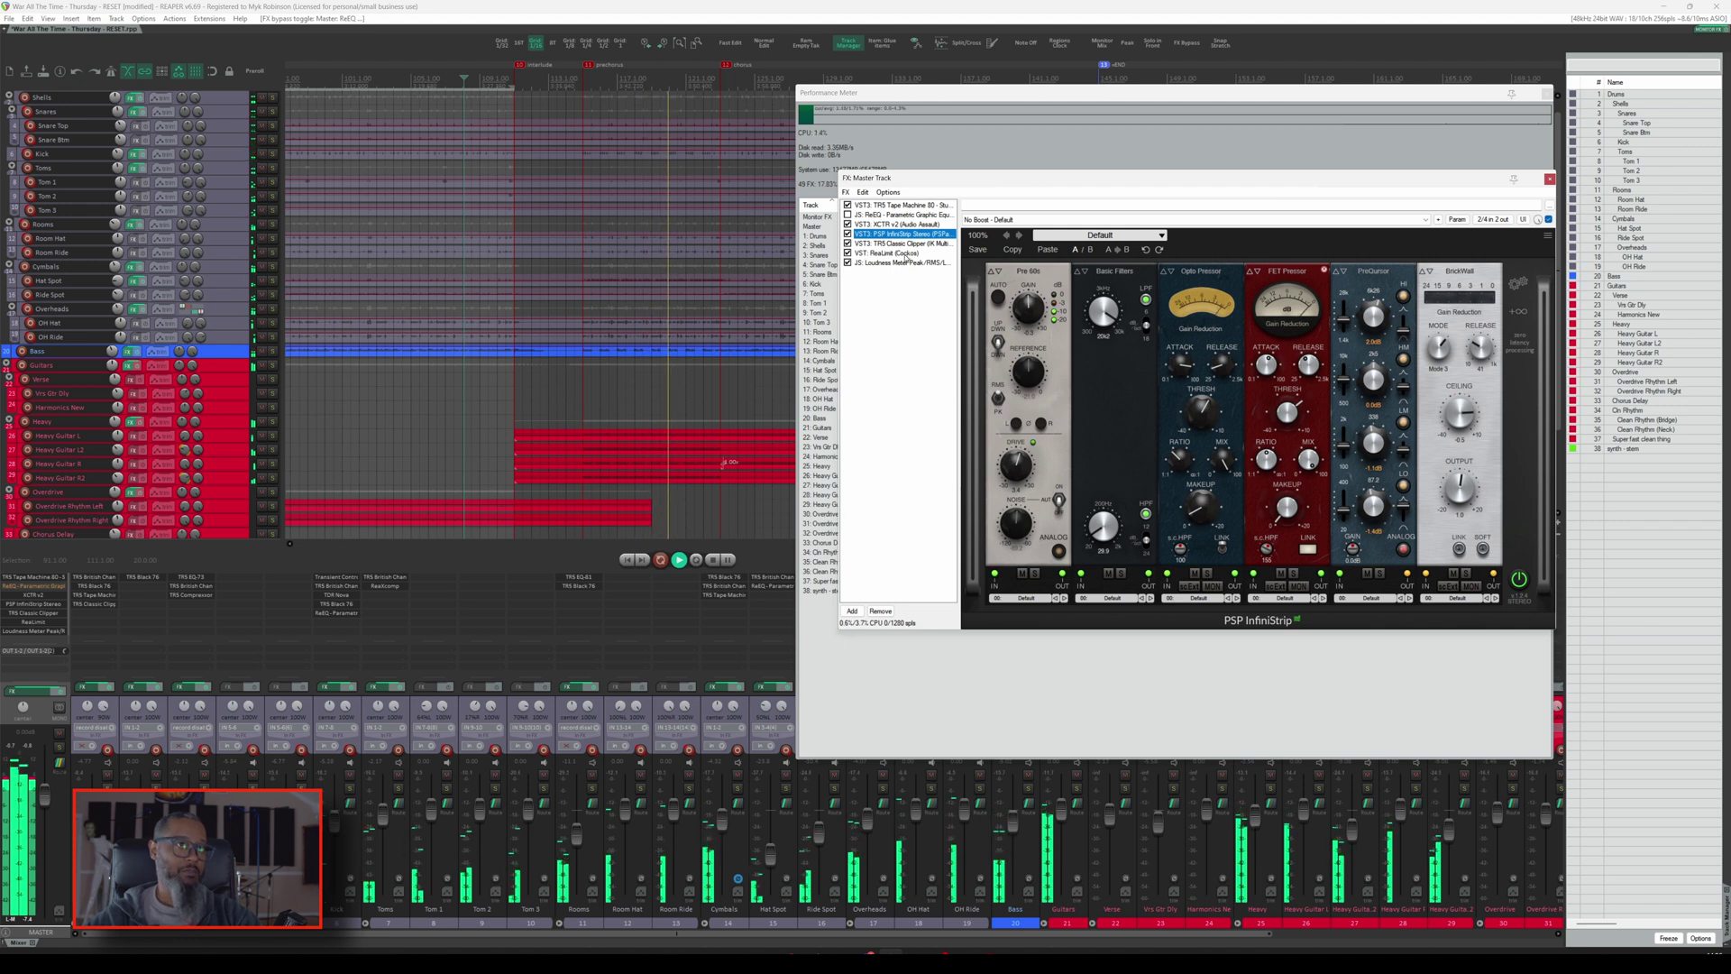
left_click(902, 243)
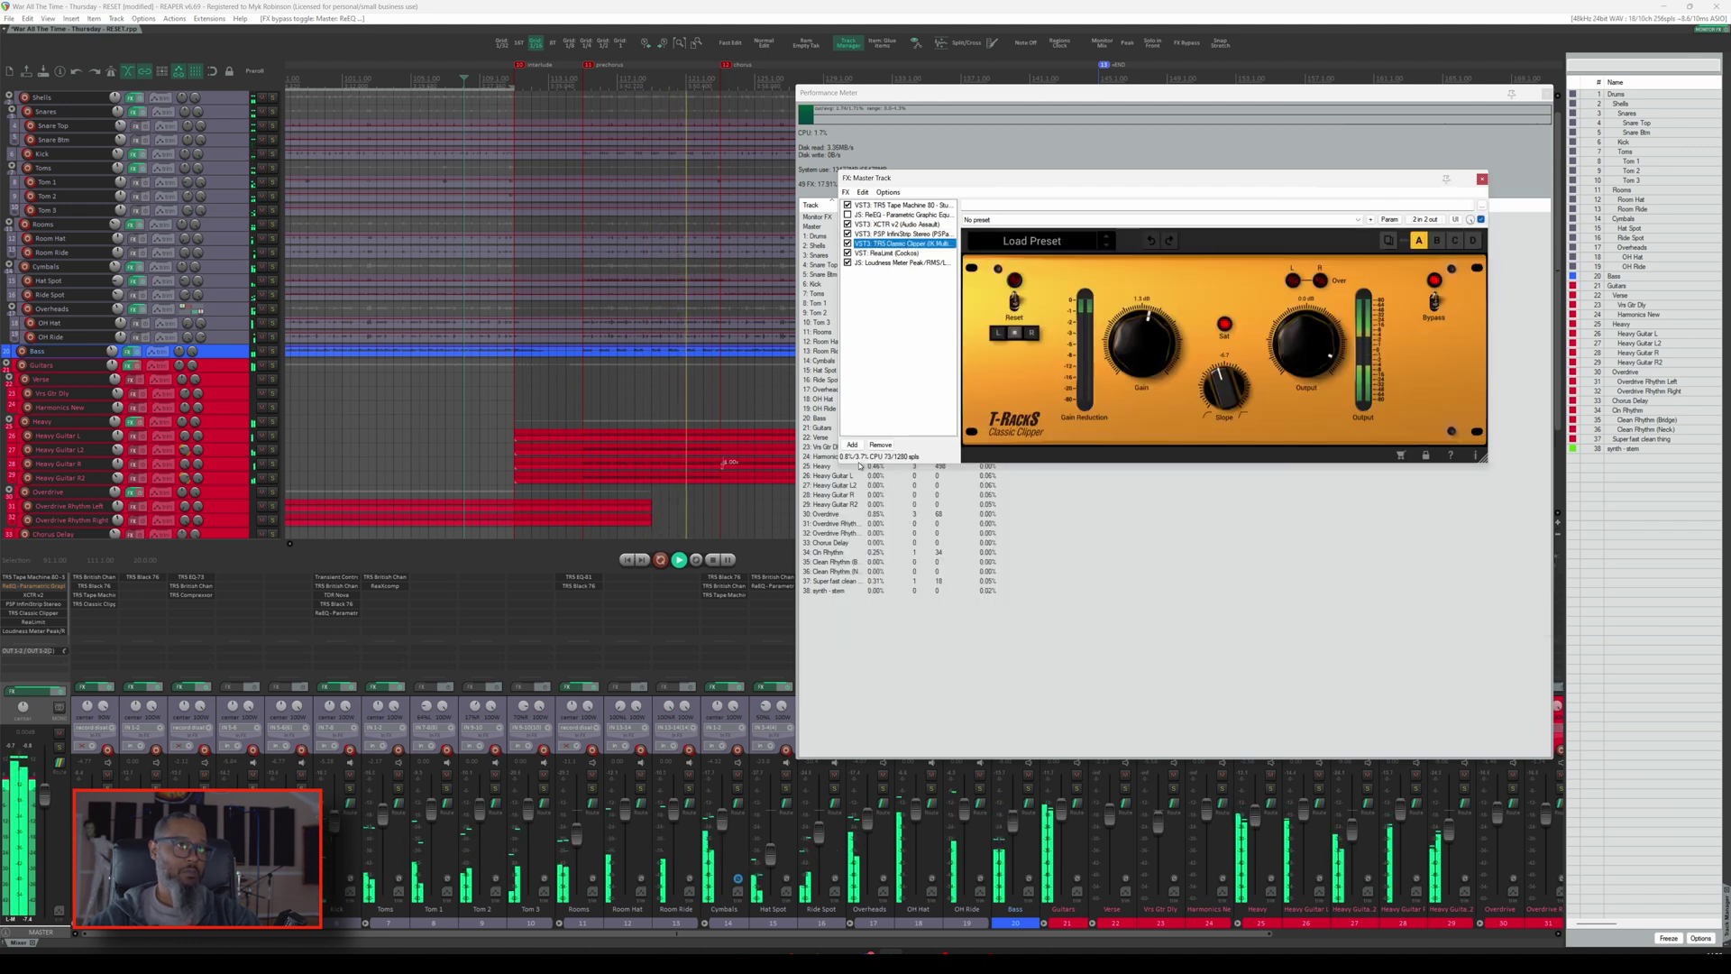
left_click(971, 7)
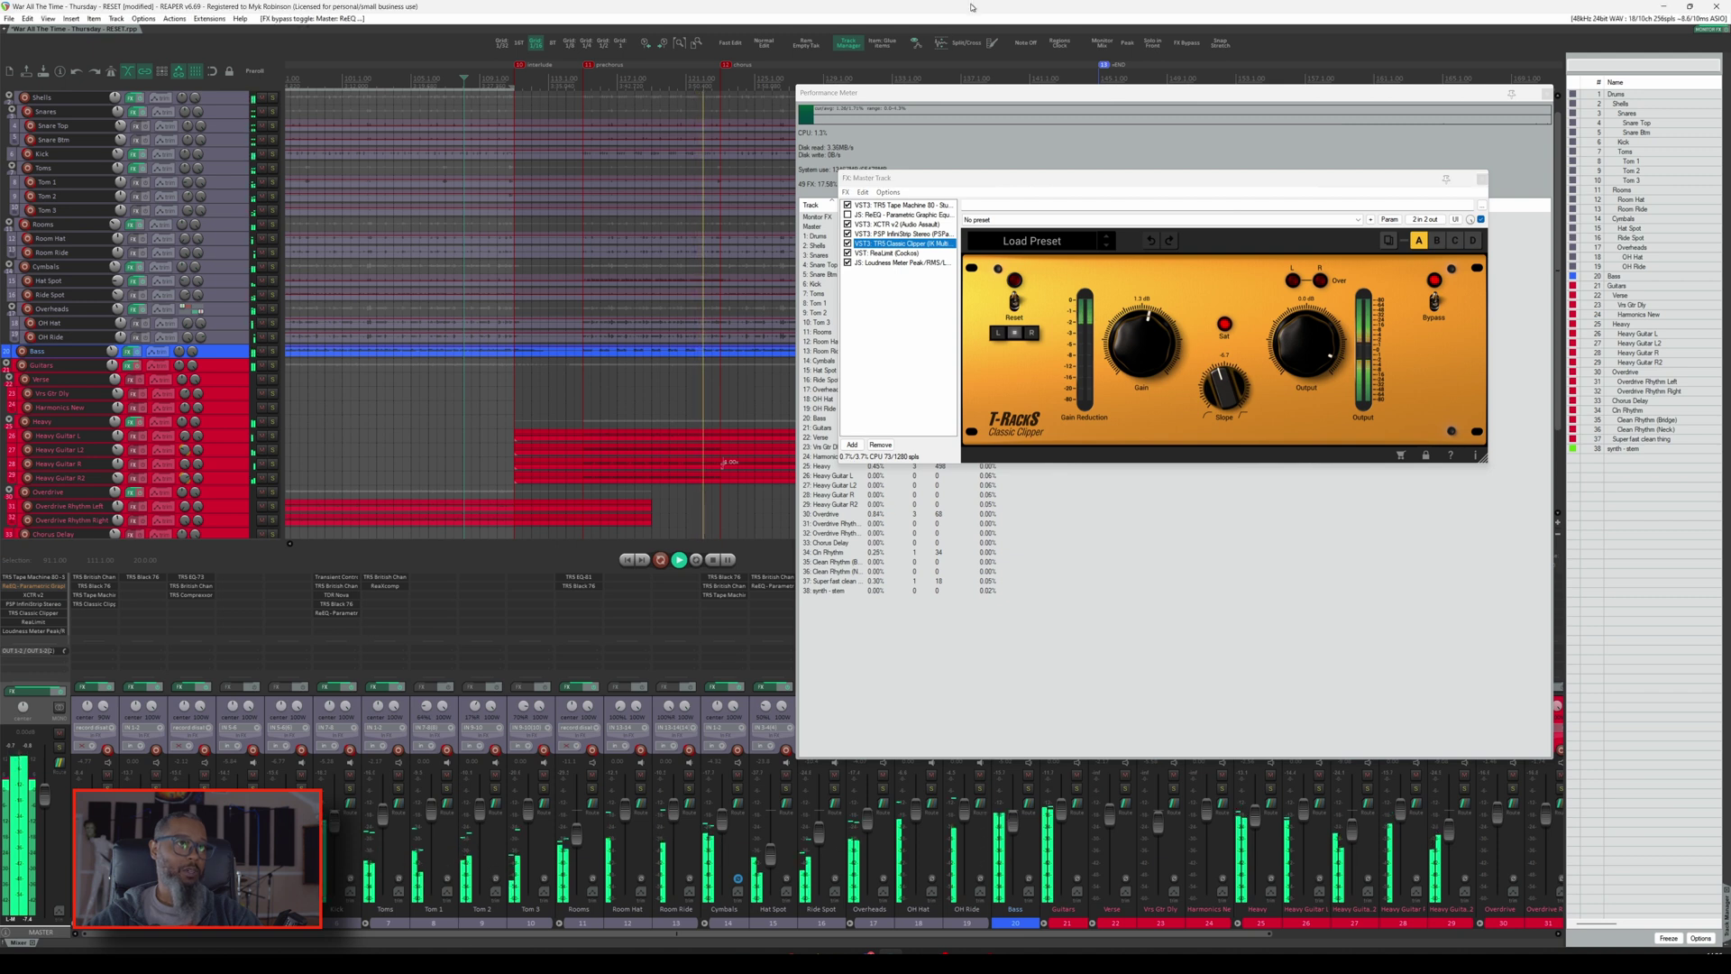
key("space")
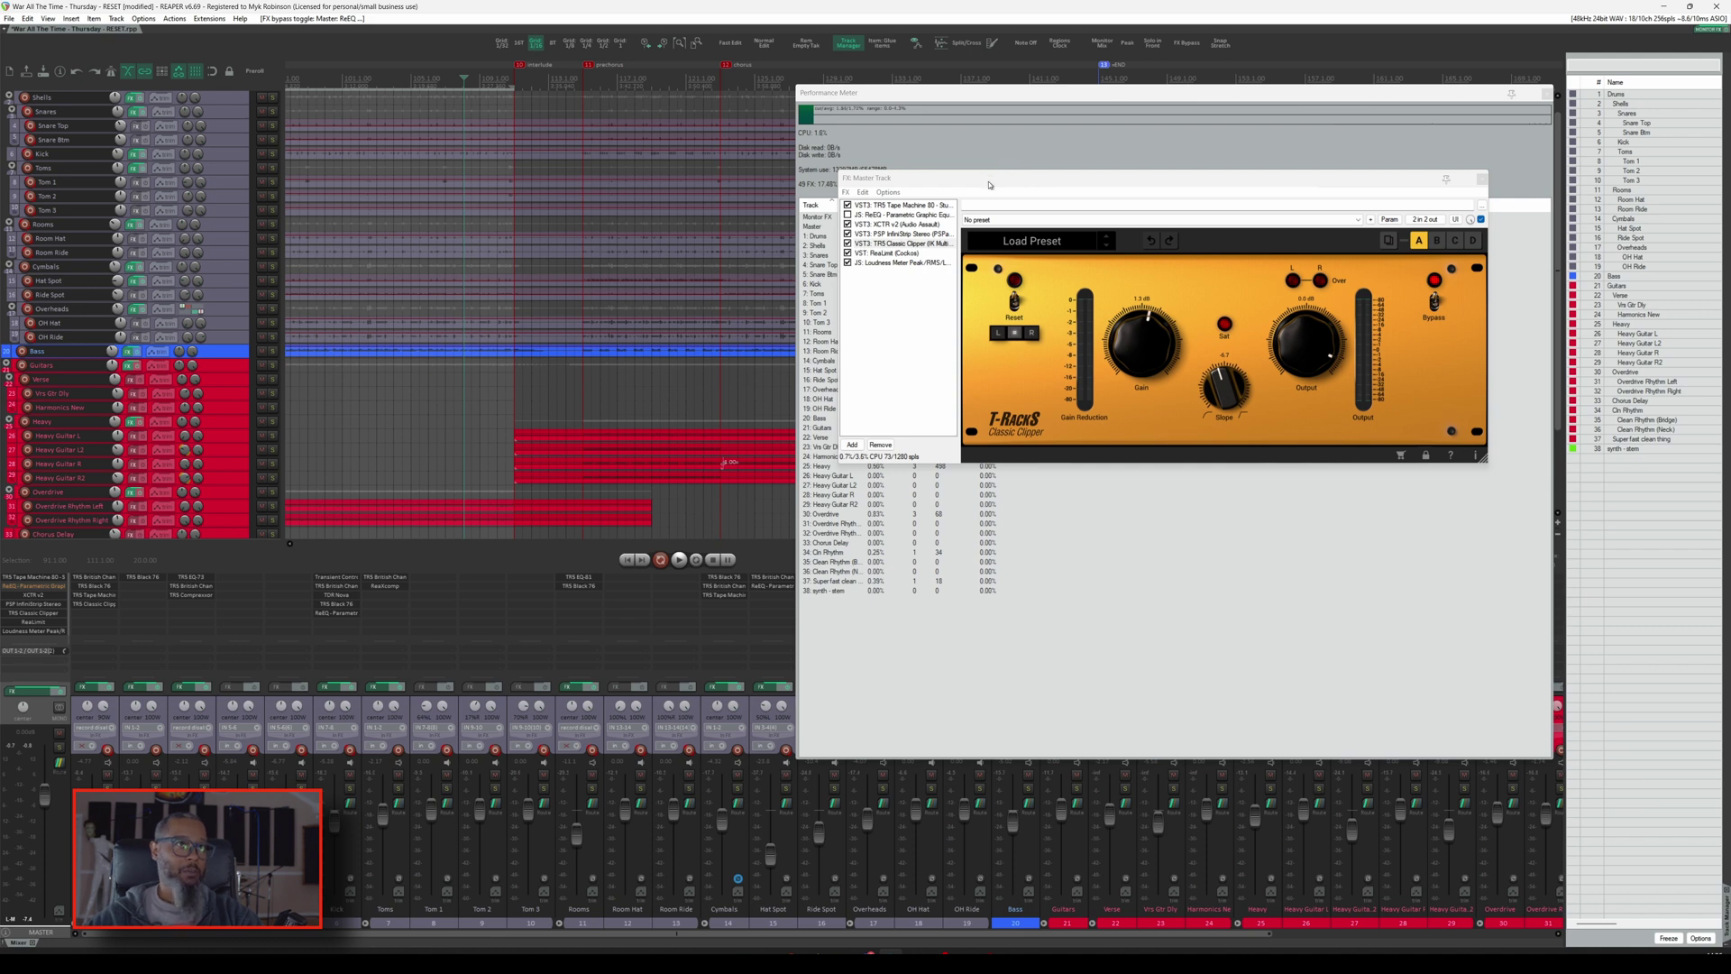
Move the master track's FX window off the Performance Meter so that both read-outs can be seen together.
left_click(981, 180)
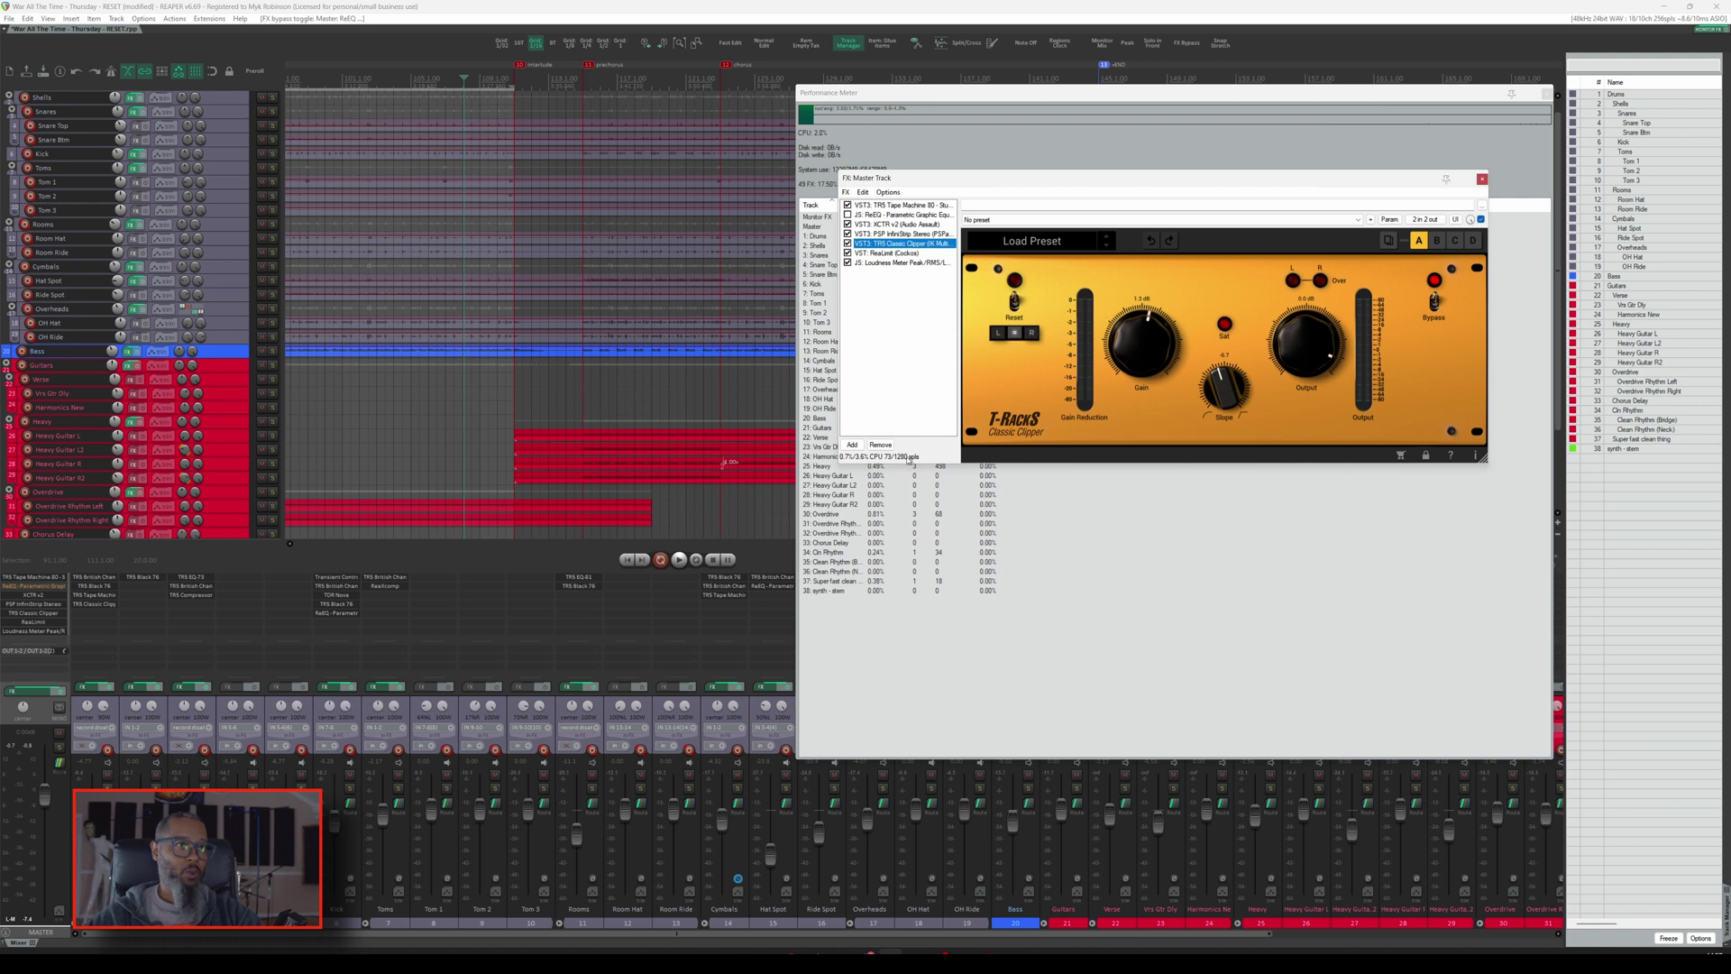
left_click_drag(1213, 187, 582, 166)
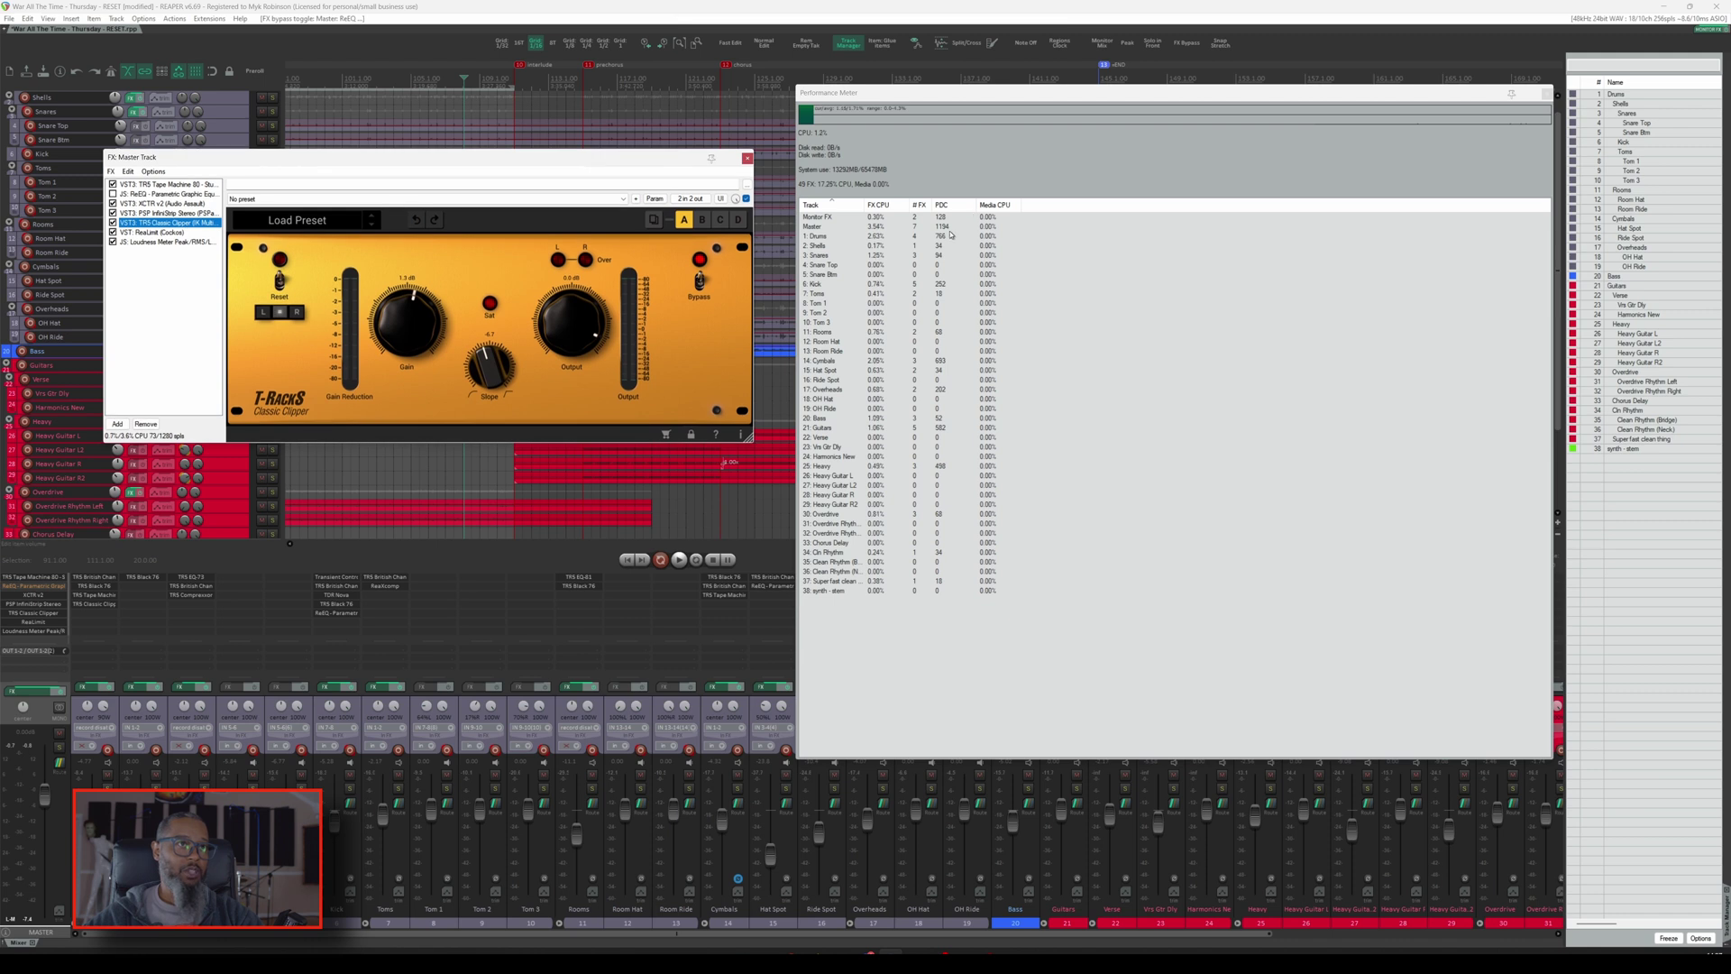
left_click(1111, 316)
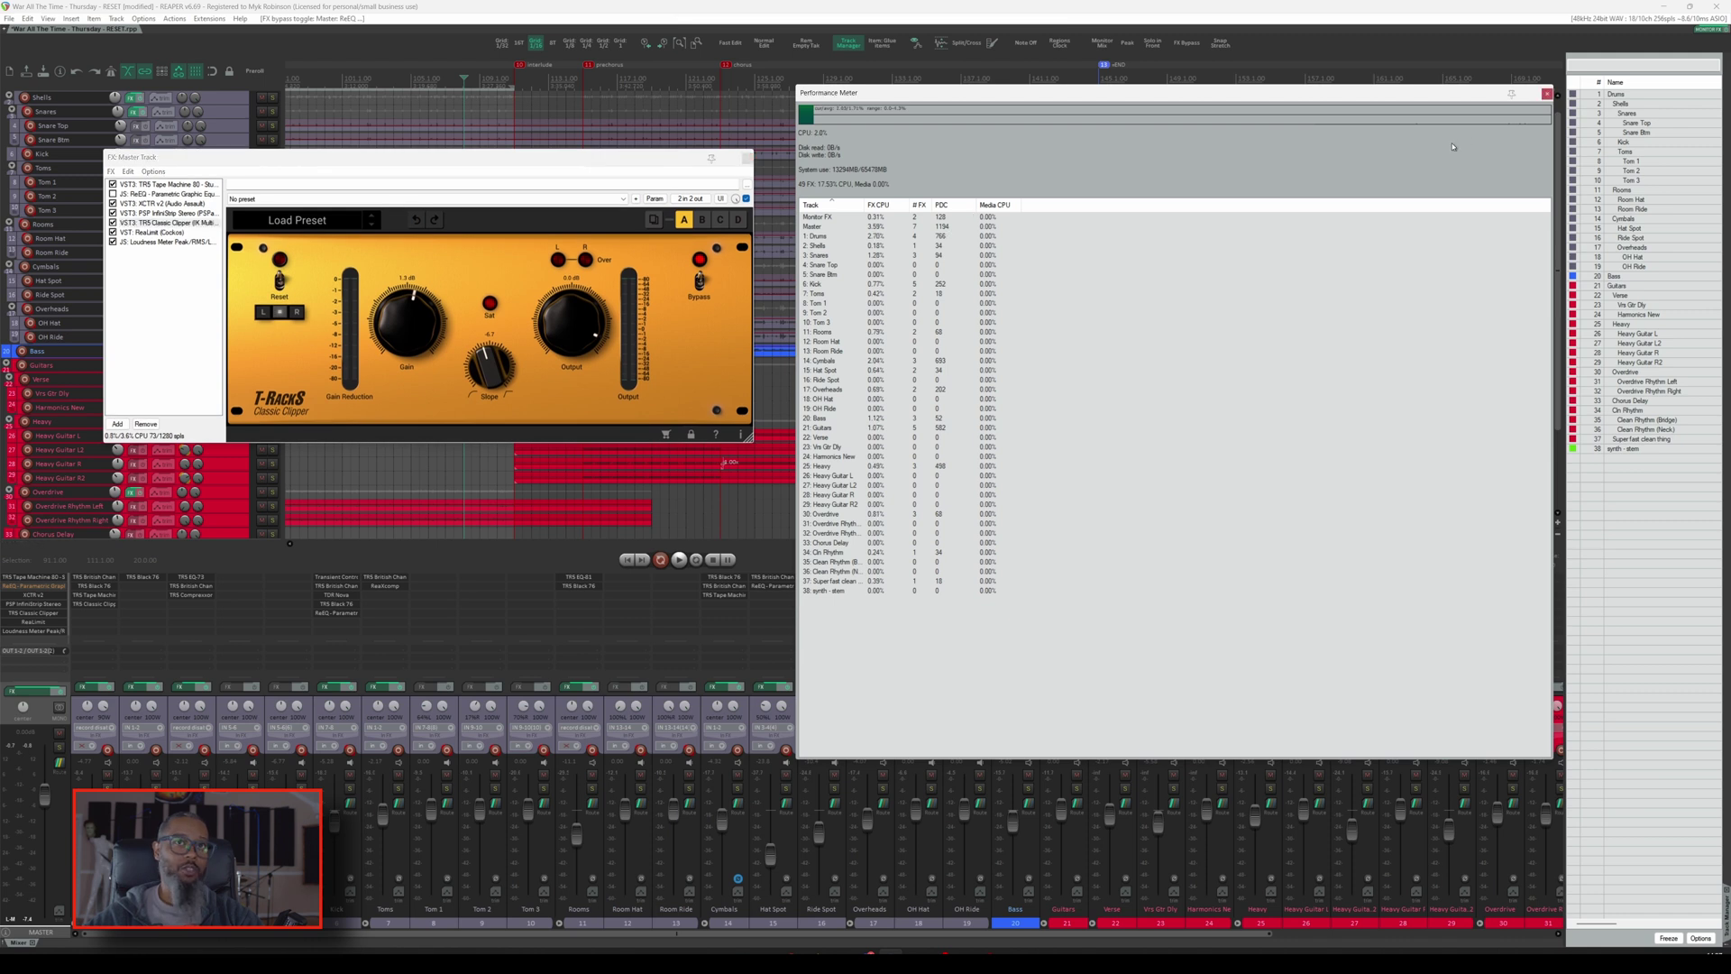
Close the Performance Meter and open it again.
left_click(1548, 94)
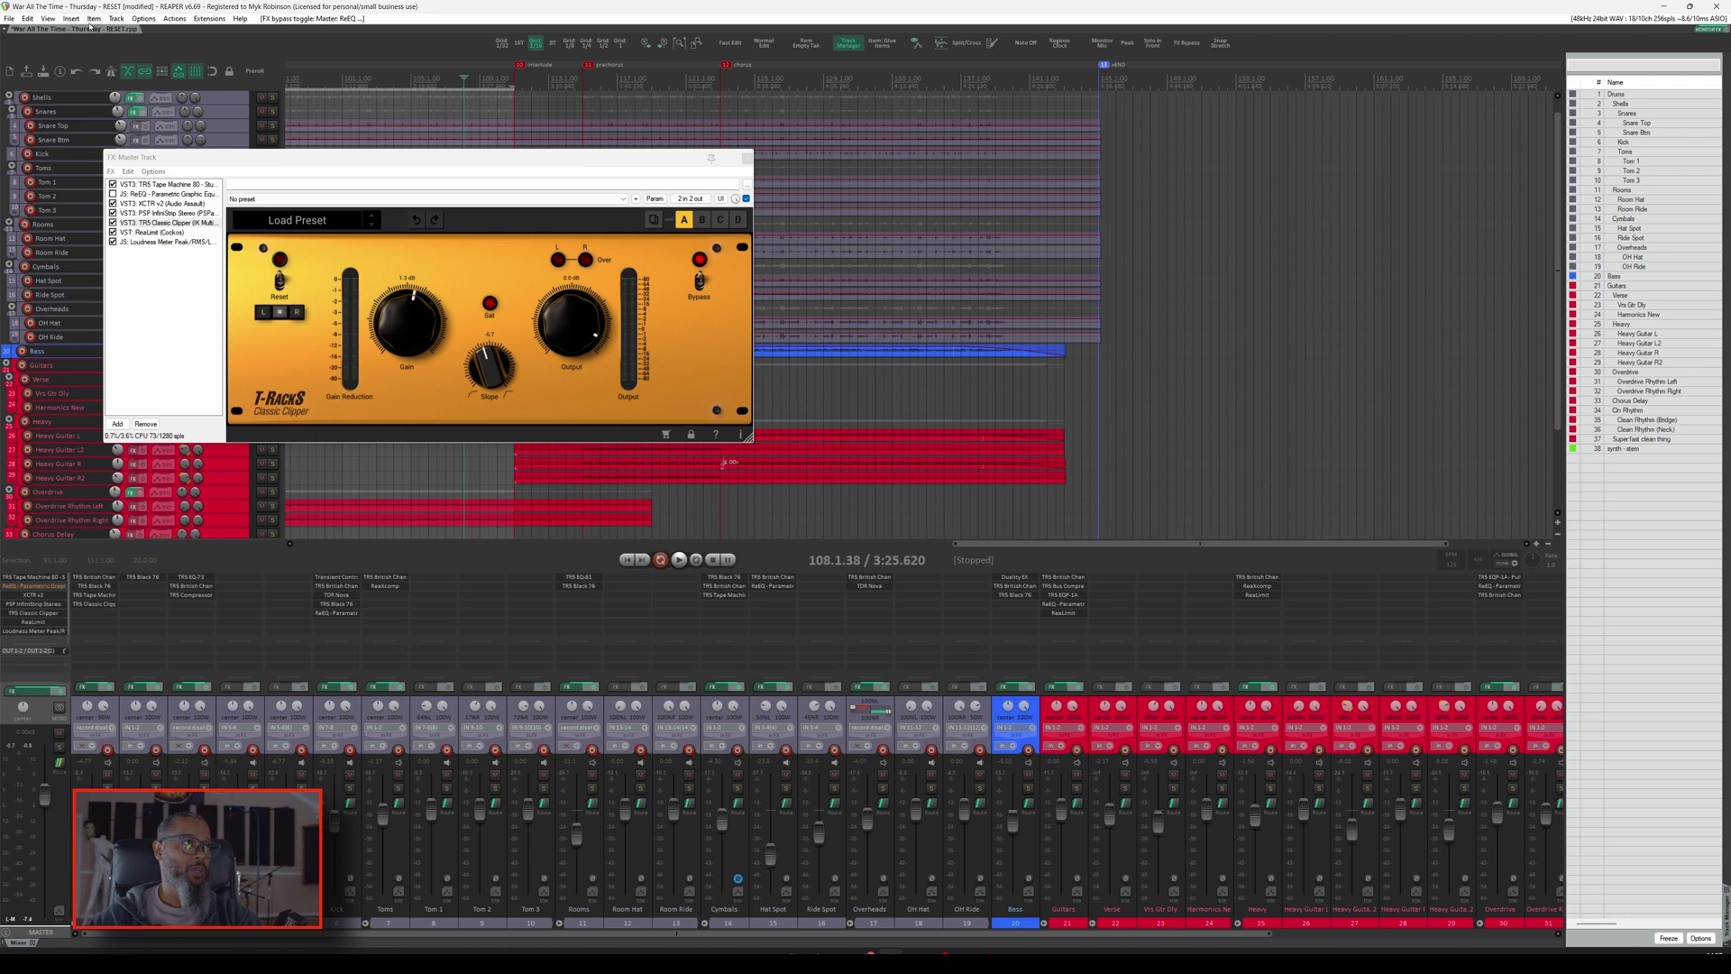
left_click(53, 19)
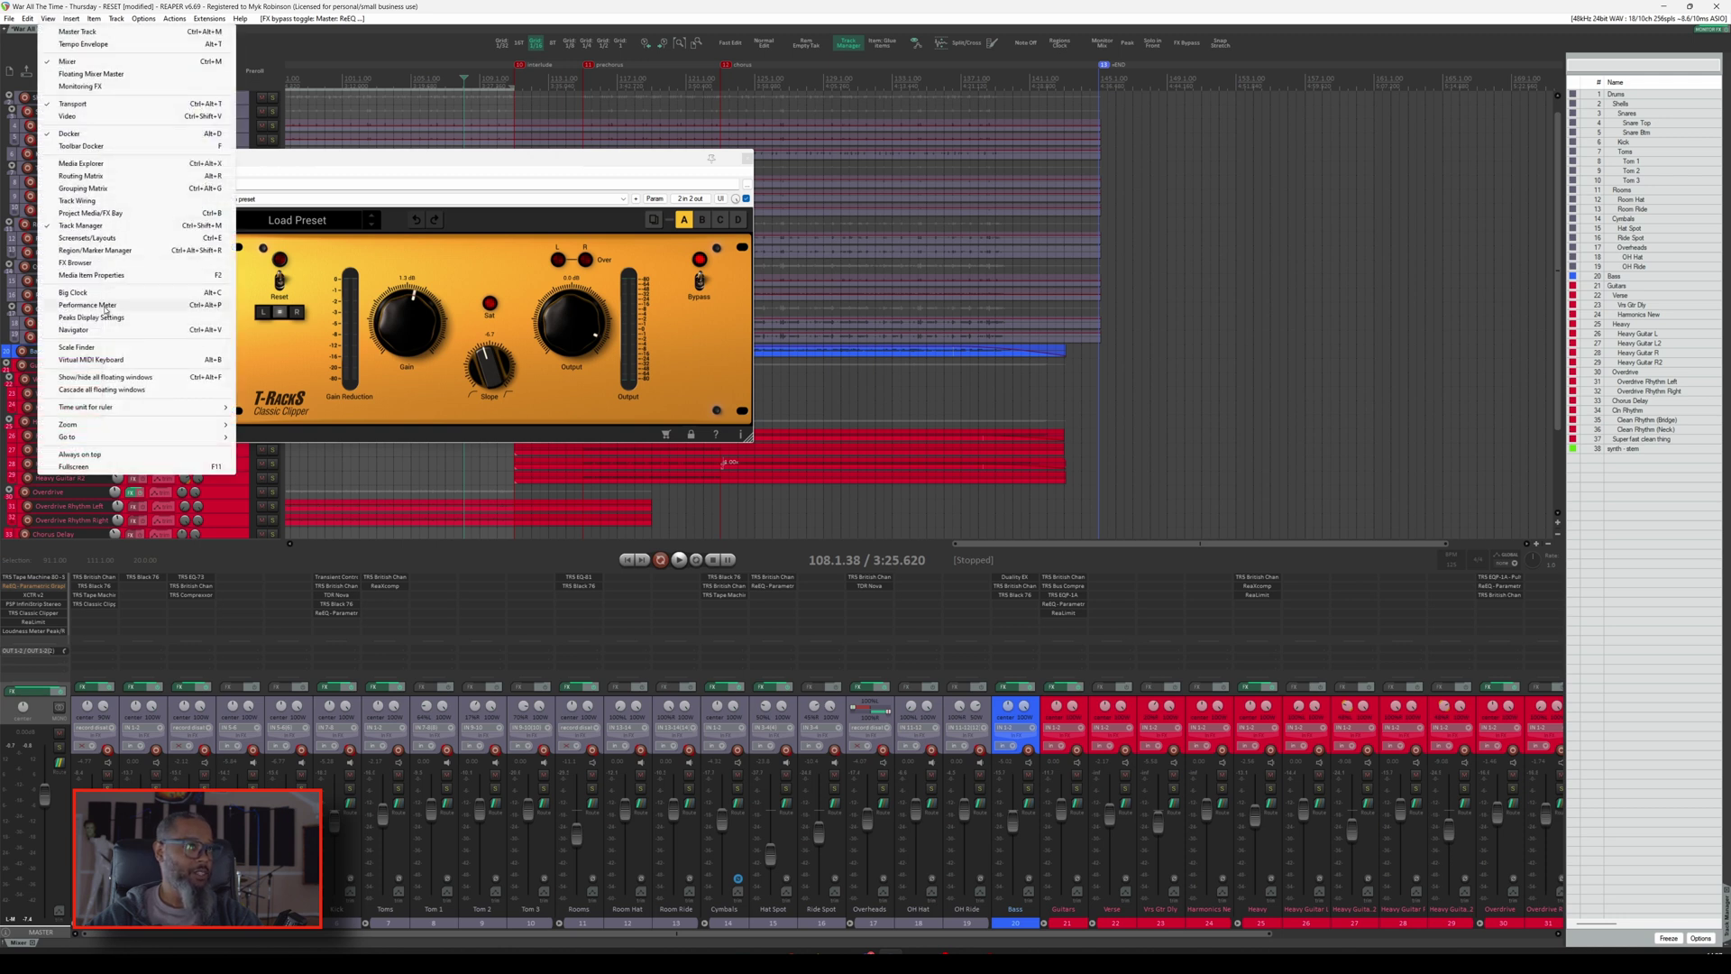
left_click(88, 305)
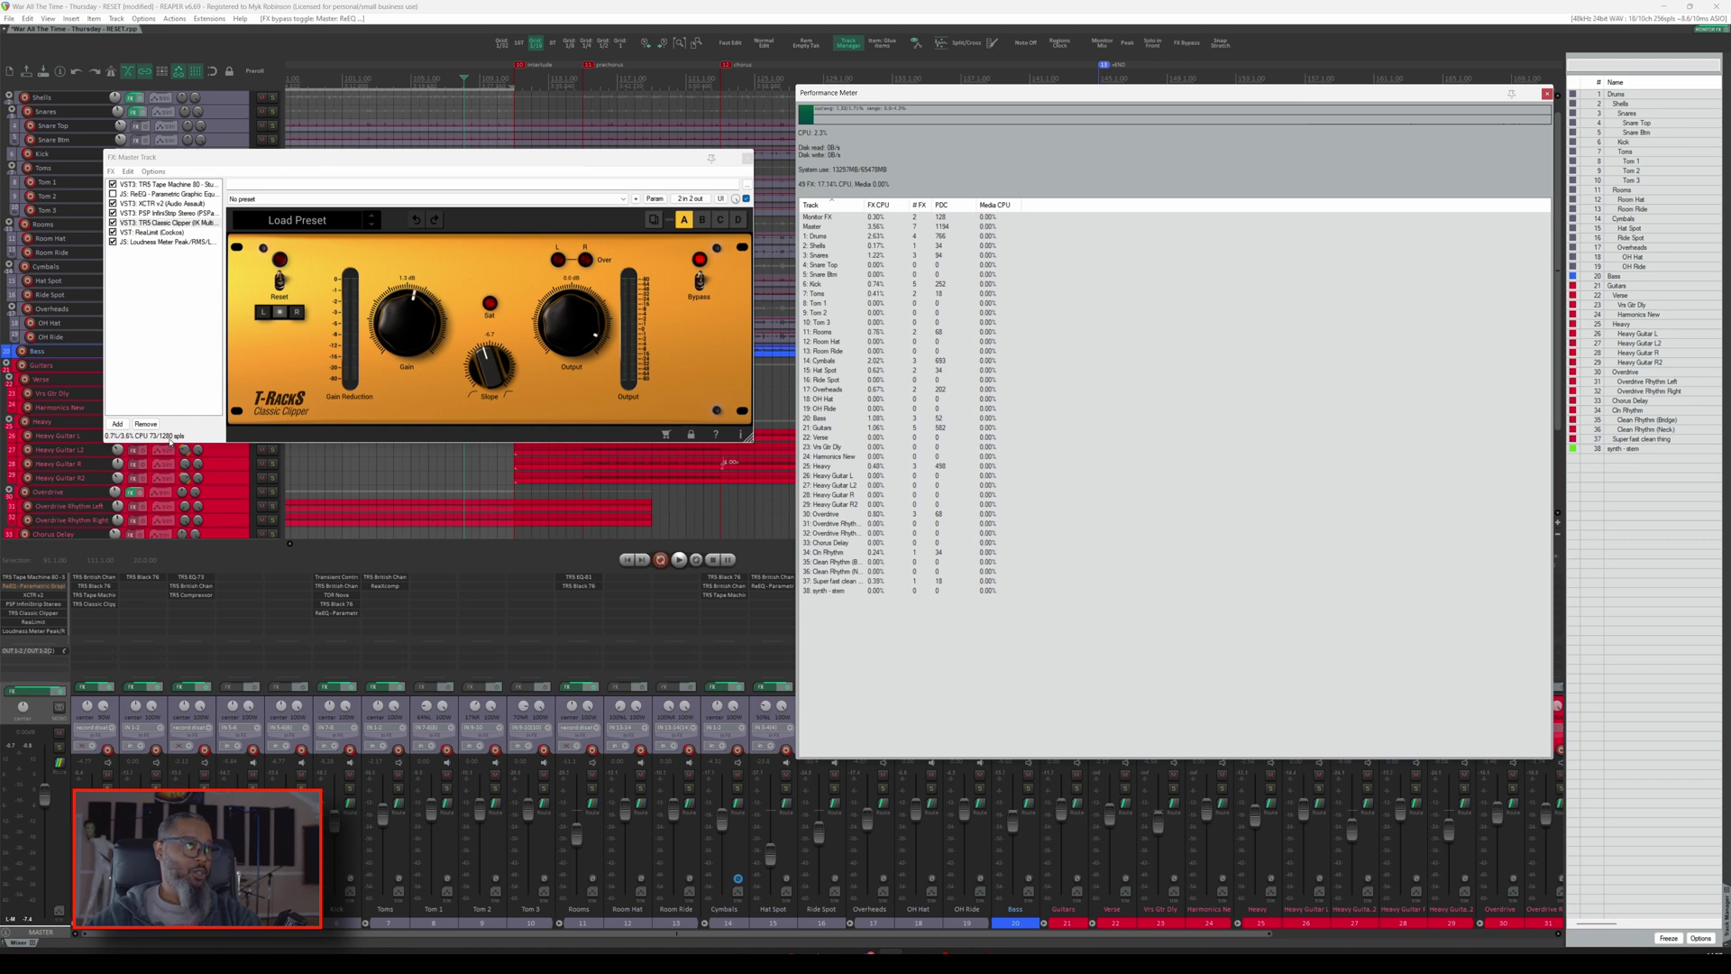
Remove the bypassed ReEQ from the master FX chain and show PSP InfiniStrip.
left_click(149, 193)
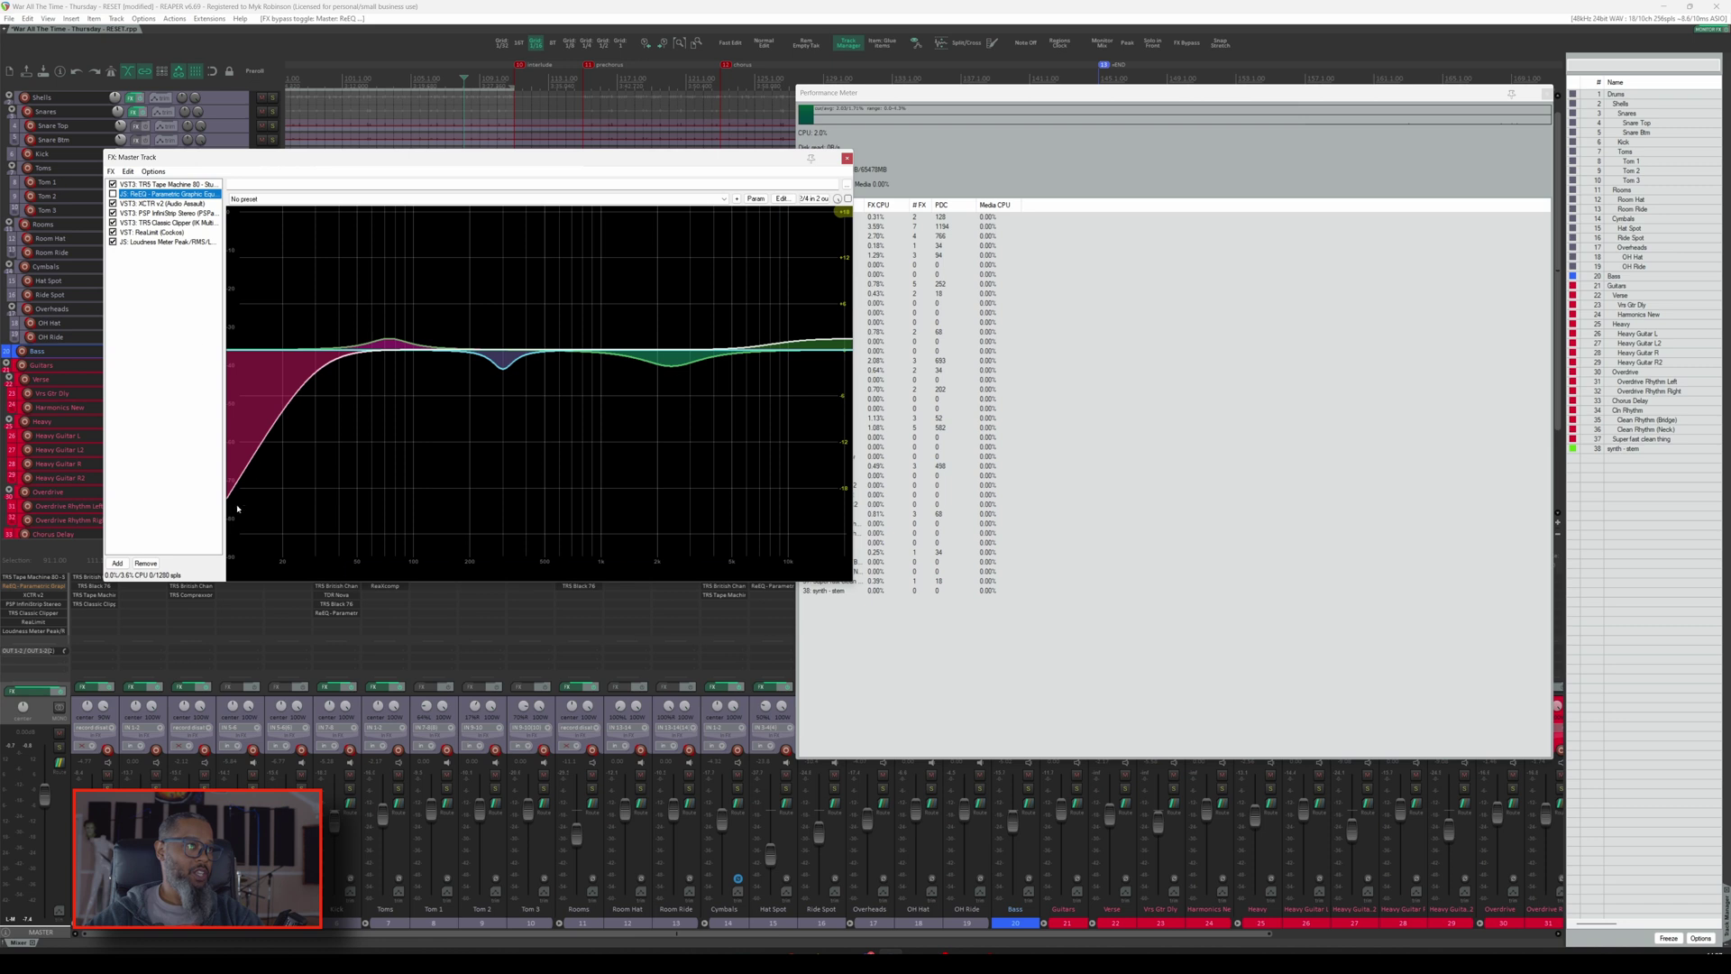
left_click(145, 563)
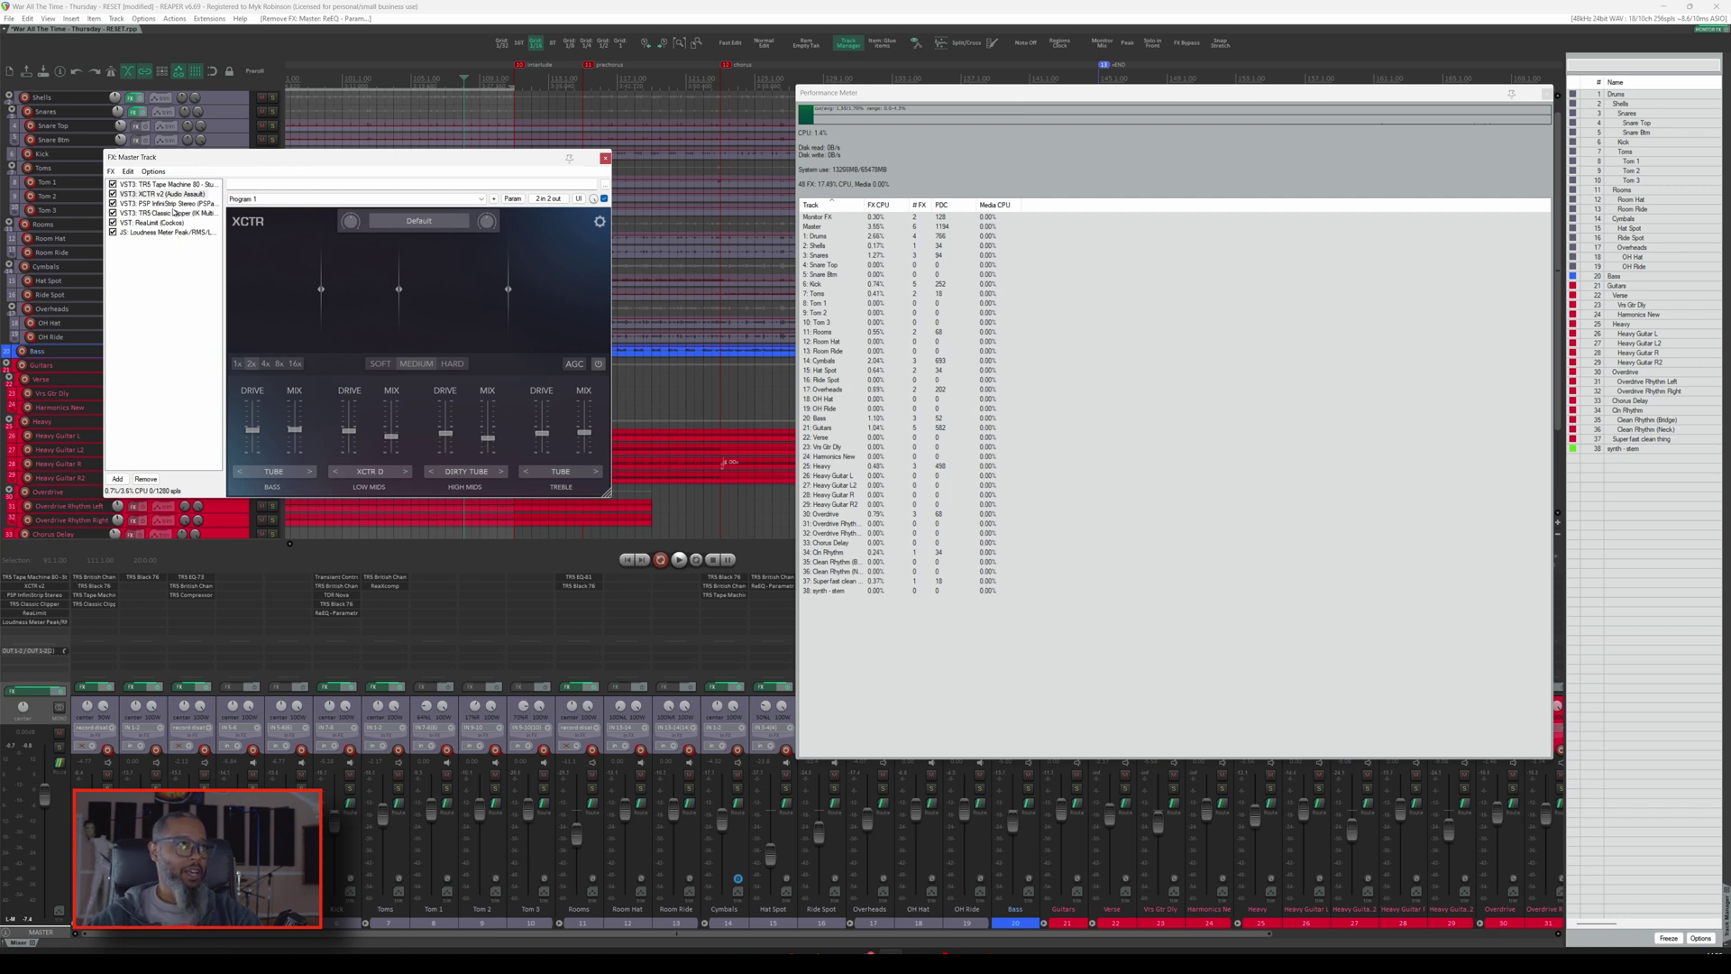
left_click(159, 204)
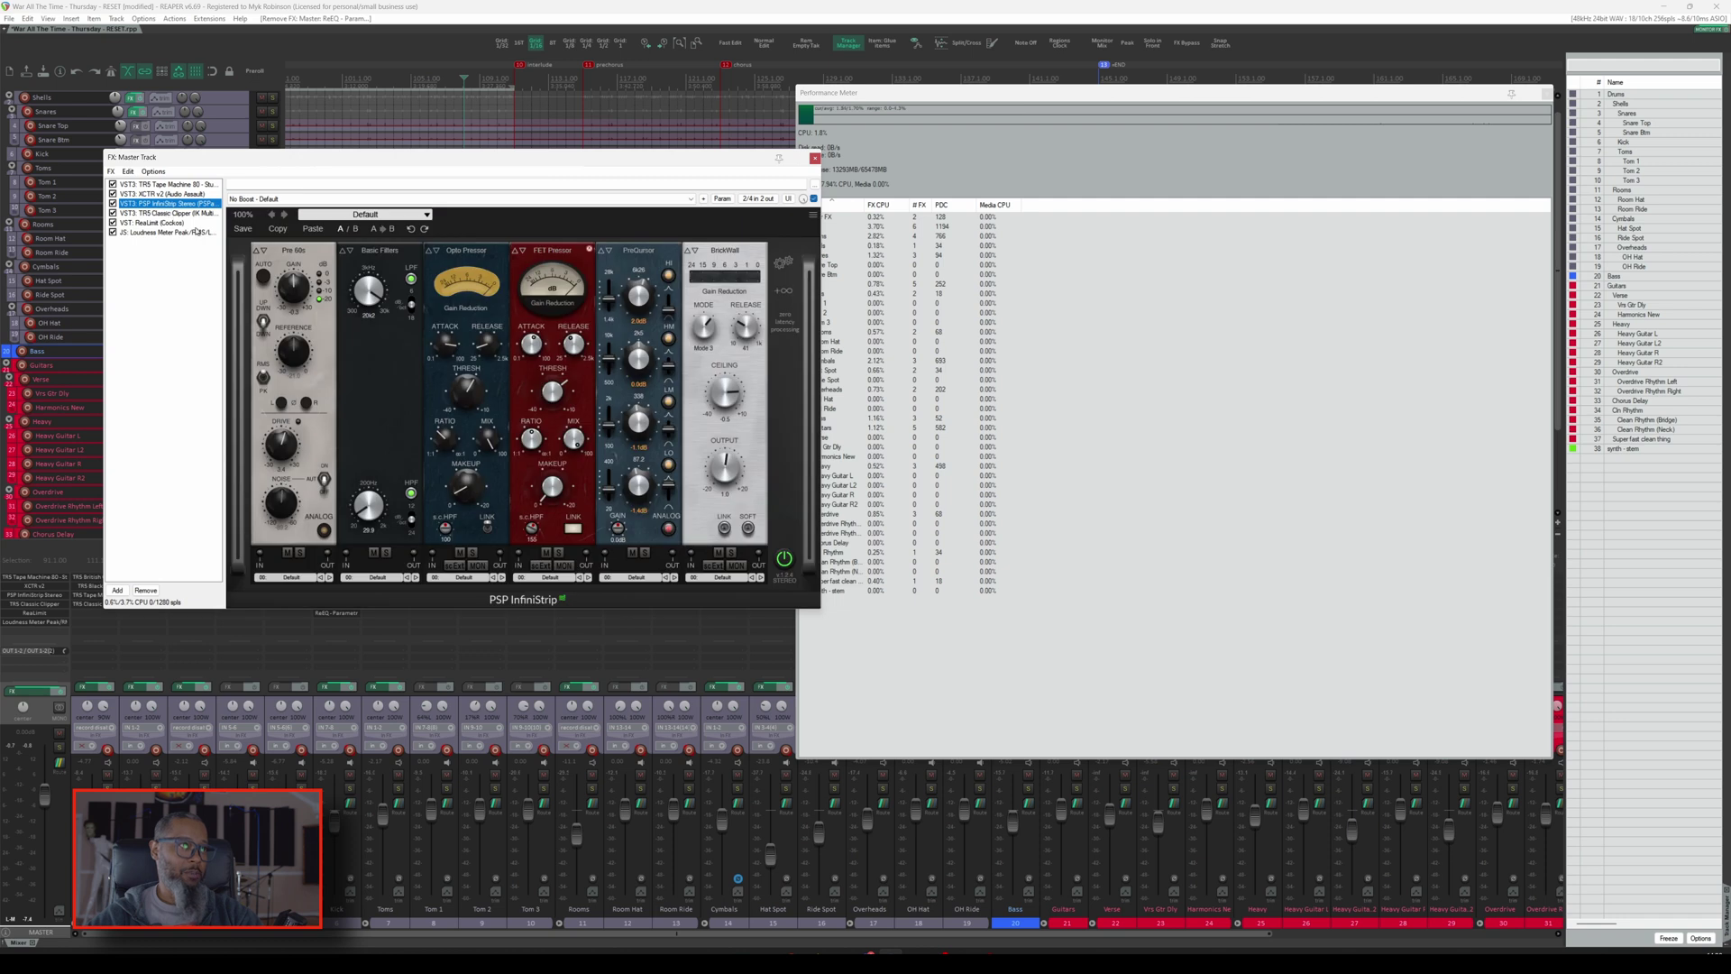